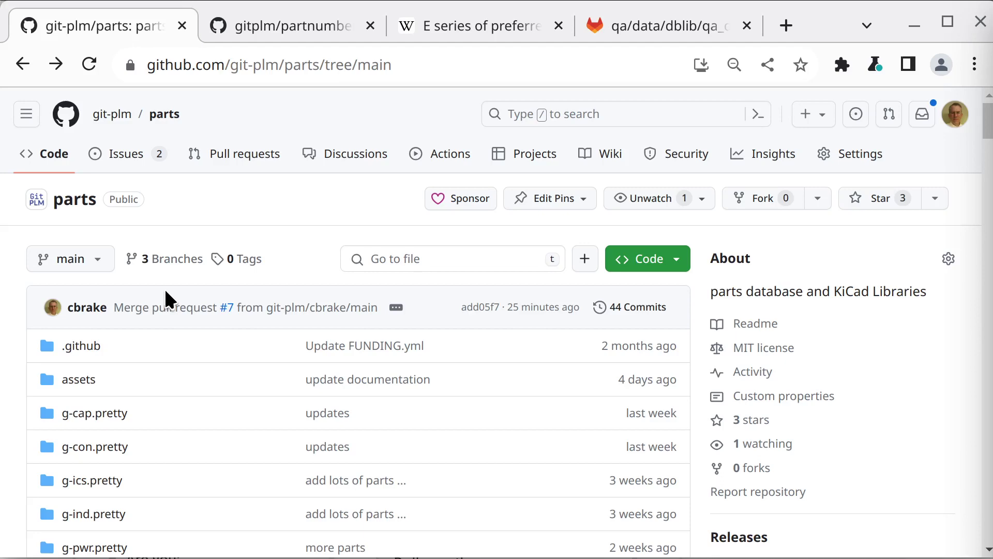
# - Scroll down the git-plm/parts repository file list to reach res.csv
pyautogui.scroll(-10, 177, 280)
pyautogui.scroll(-3, 165, 331)
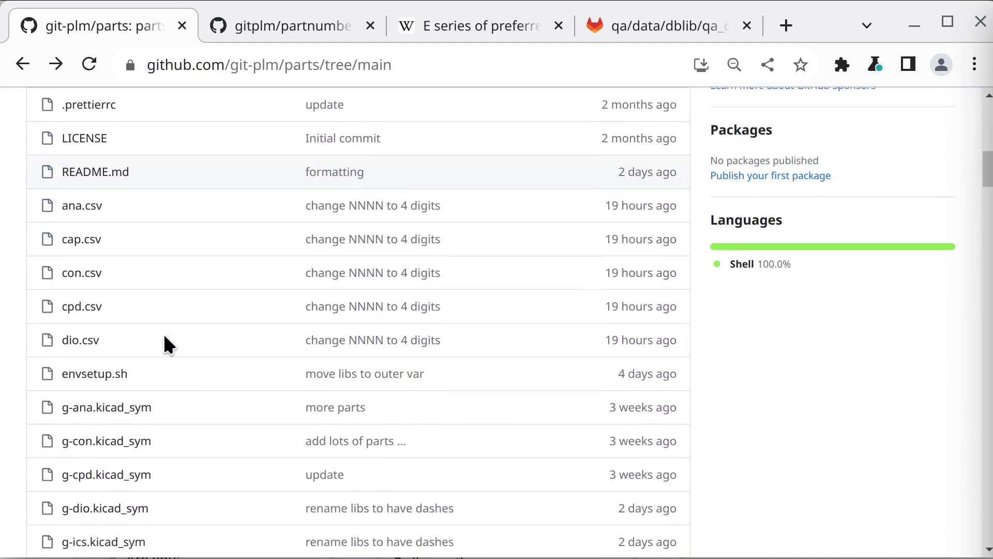
pyautogui.scroll(-9, 164, 337)
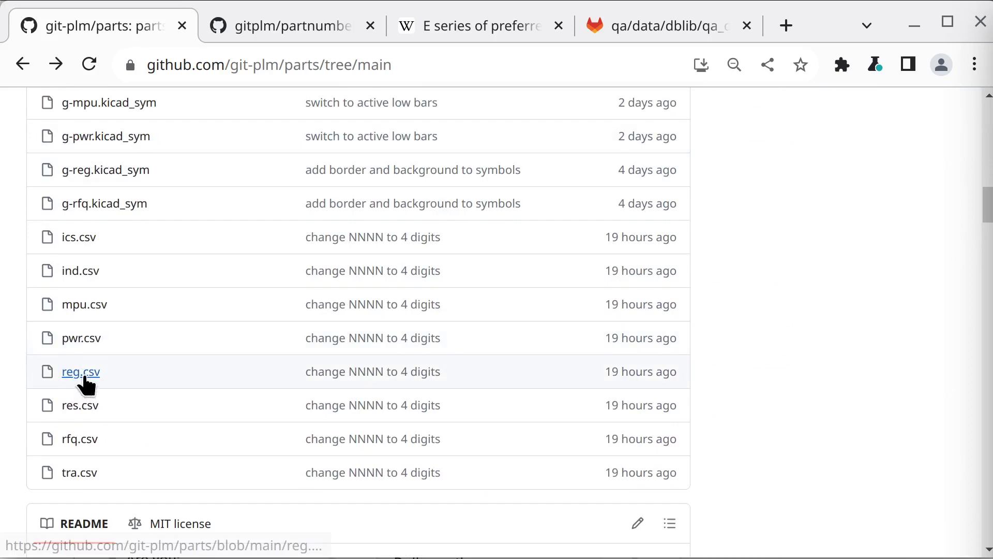
pyautogui.click(80, 405)
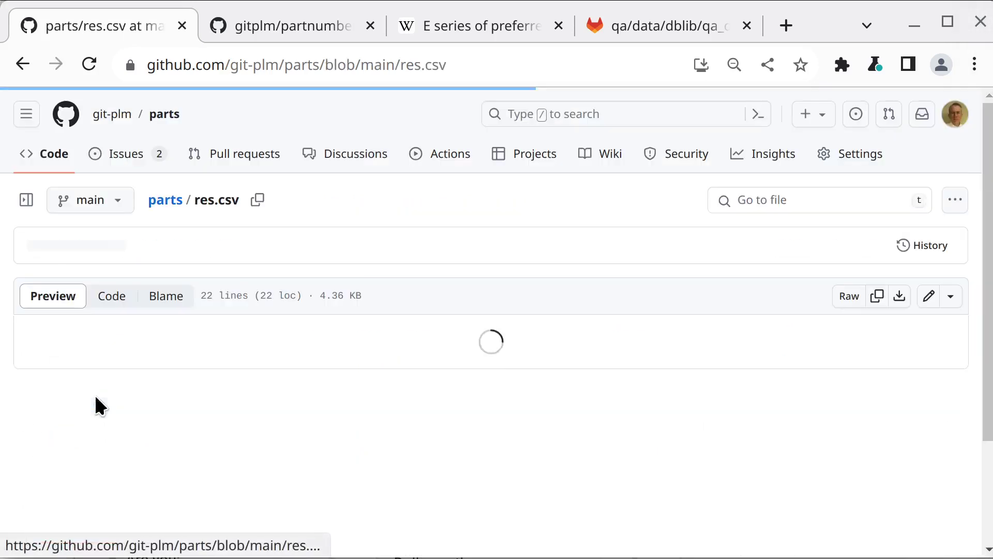
pyautogui.scroll(-1, 187, 406)
pyautogui.scroll(-4, 334, 445)
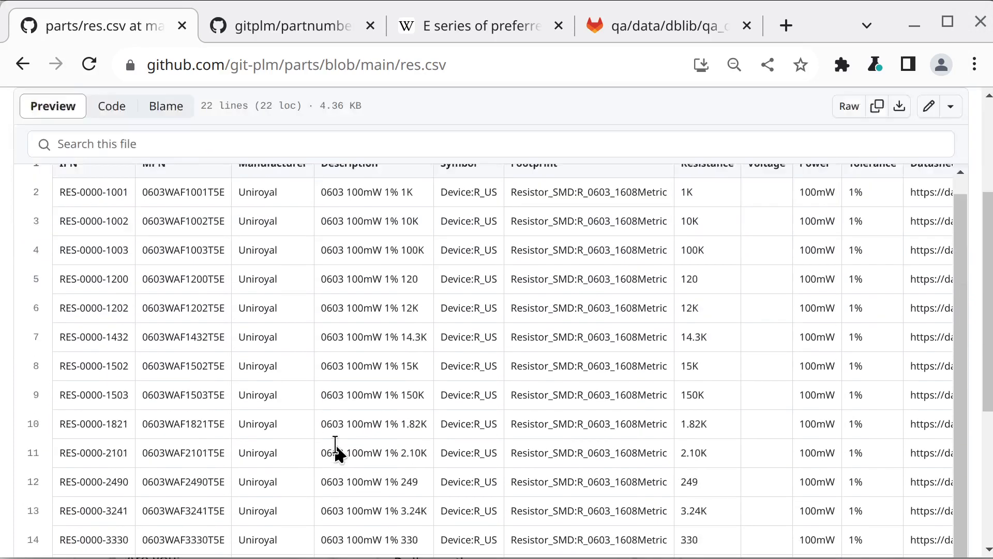
pyautogui.scroll(-1, 336, 450)
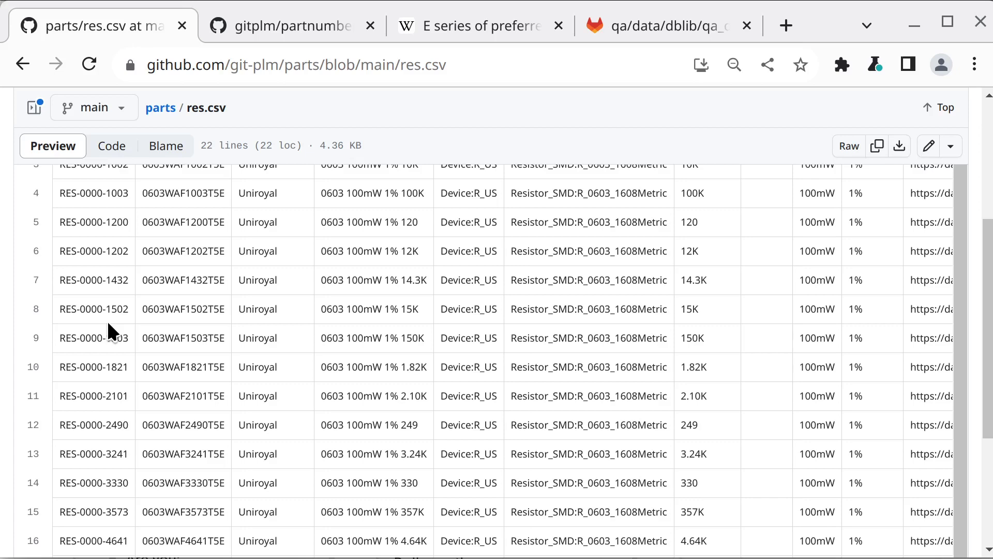
# - Go back from res.csv to the git-plm/parts file list and scroll to the CSV files
pyautogui.click(22, 64)
pyautogui.scroll(10, 162, 288)
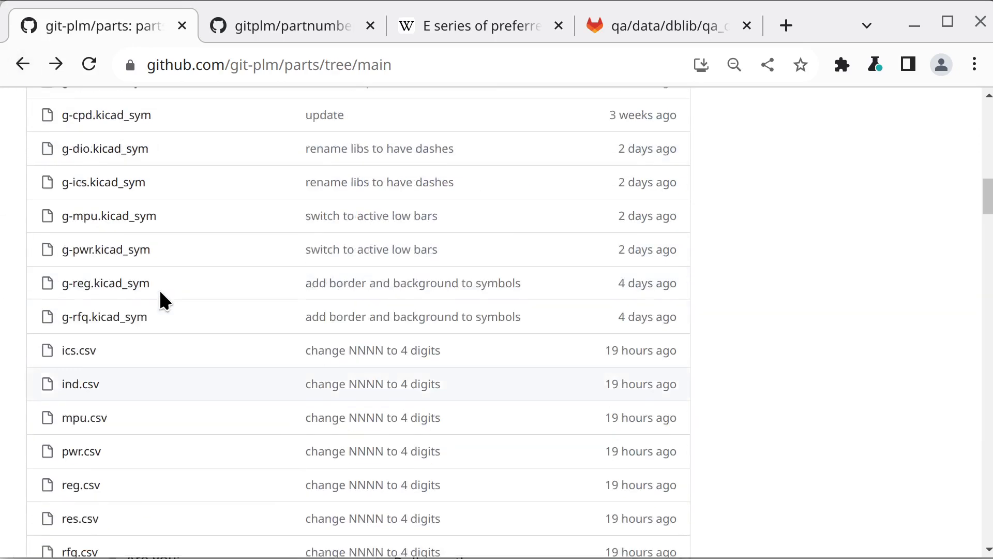
pyautogui.scroll(-8, 160, 292)
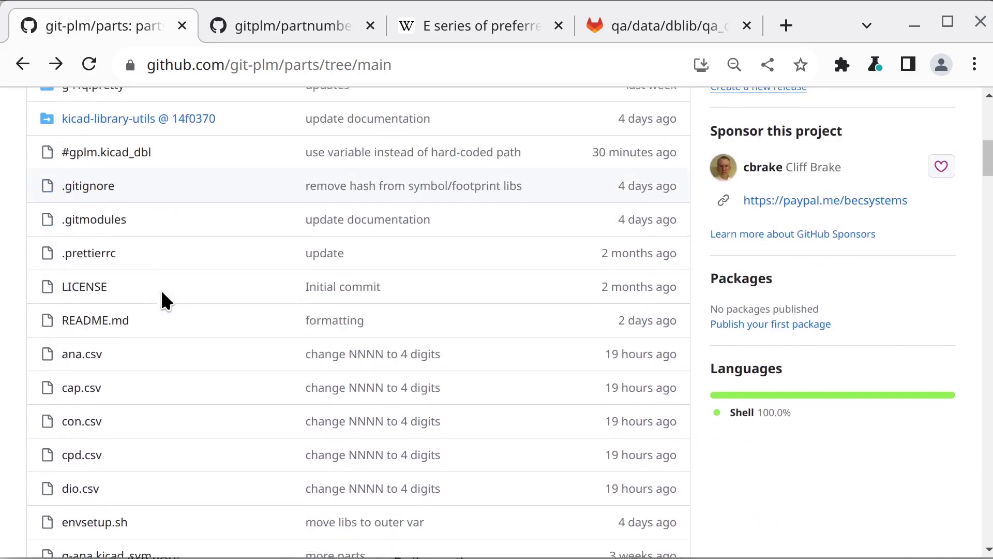
pyautogui.scroll(3, 126, 191)
pyautogui.scroll(1, 128, 199)
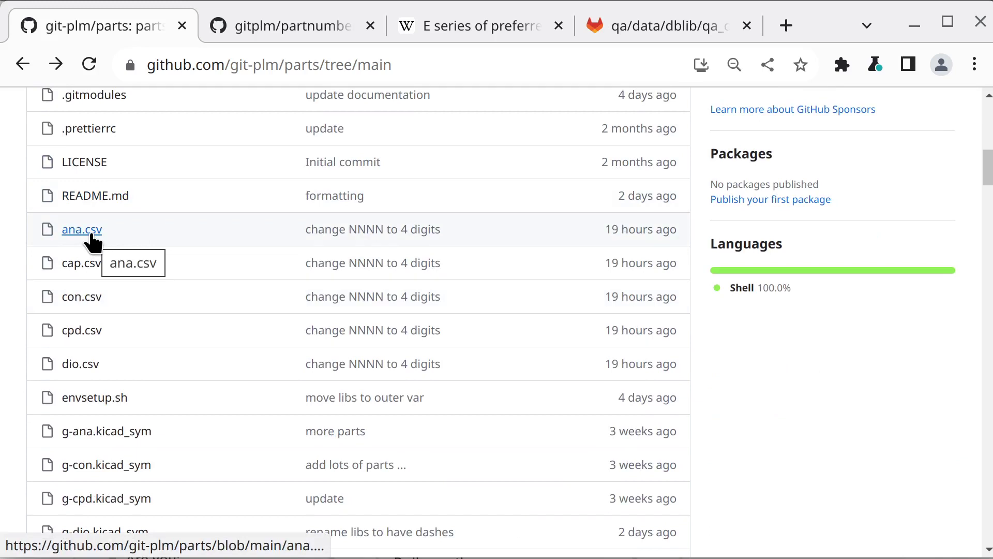
# - Open cap.csv and scroll through its 11-line capacitor table
pyautogui.click(93, 265)
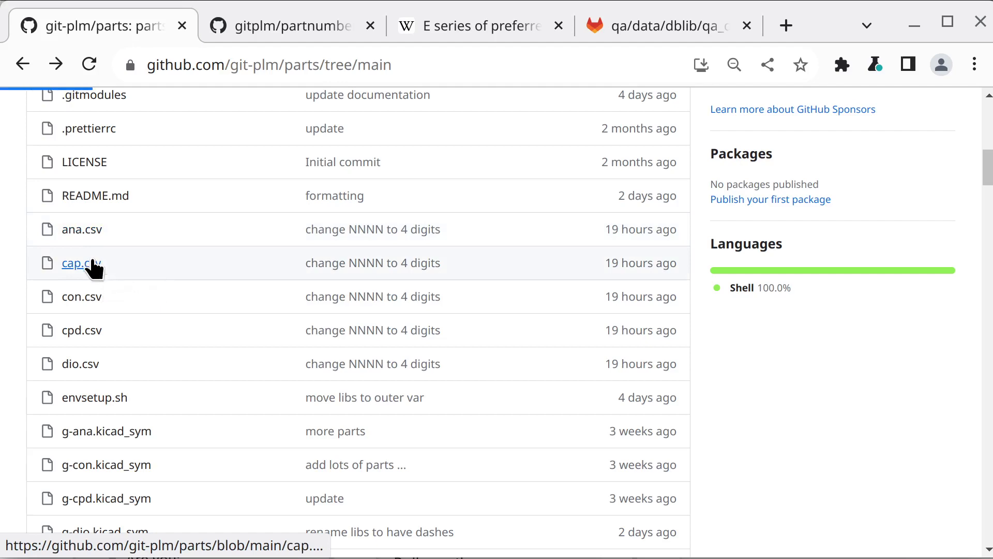
pyautogui.scroll(-3, 161, 300)
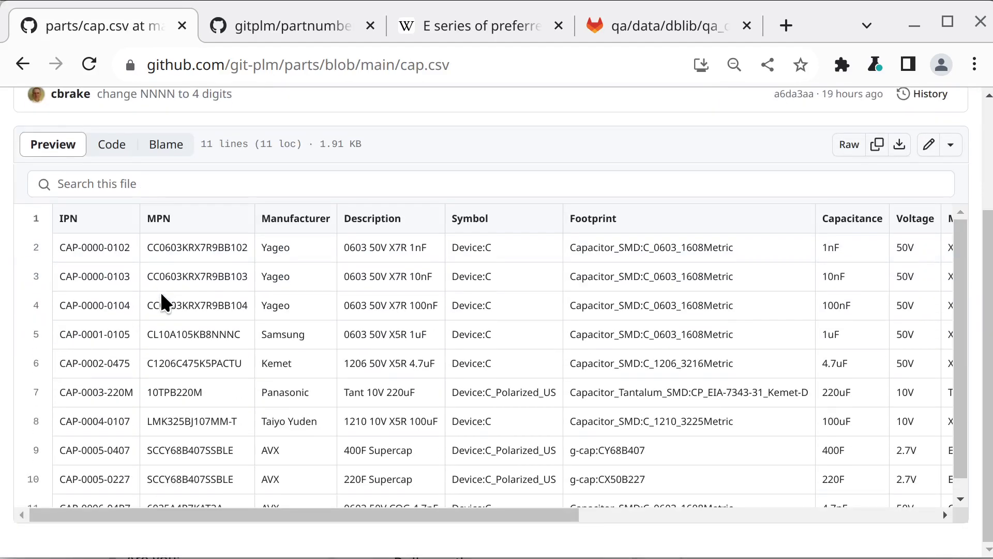
pyautogui.scroll(2, 160, 295)
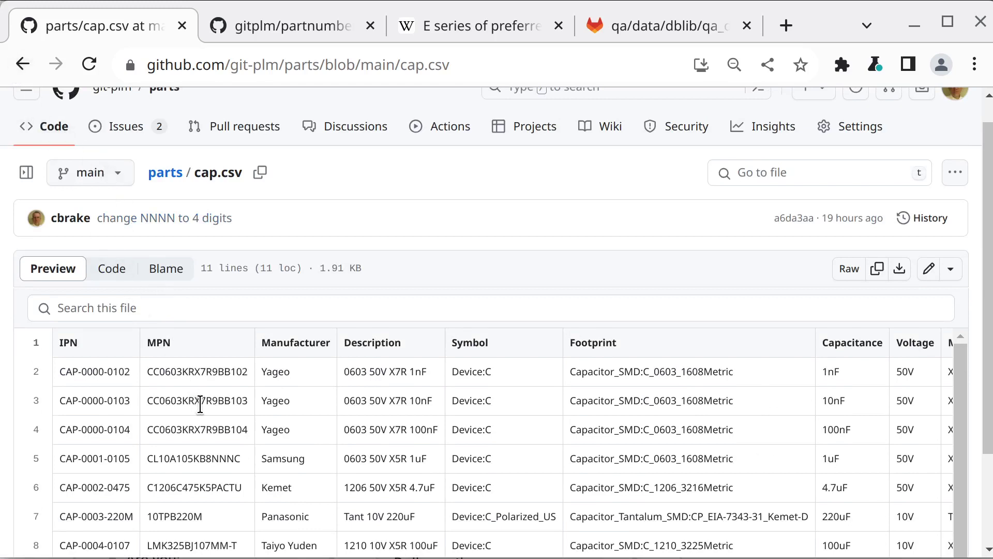
pyautogui.scroll(-1, 200, 402)
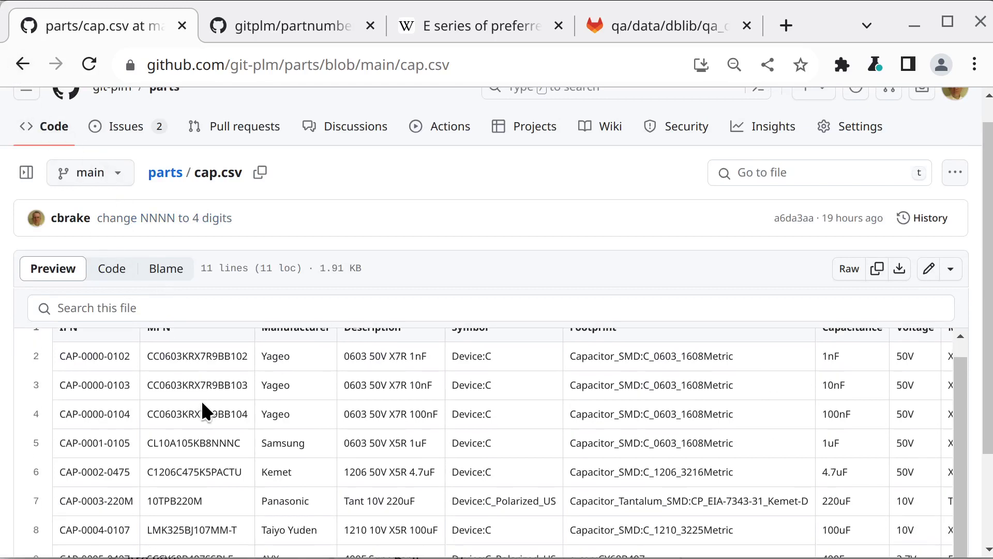
pyautogui.scroll(1, 202, 406)
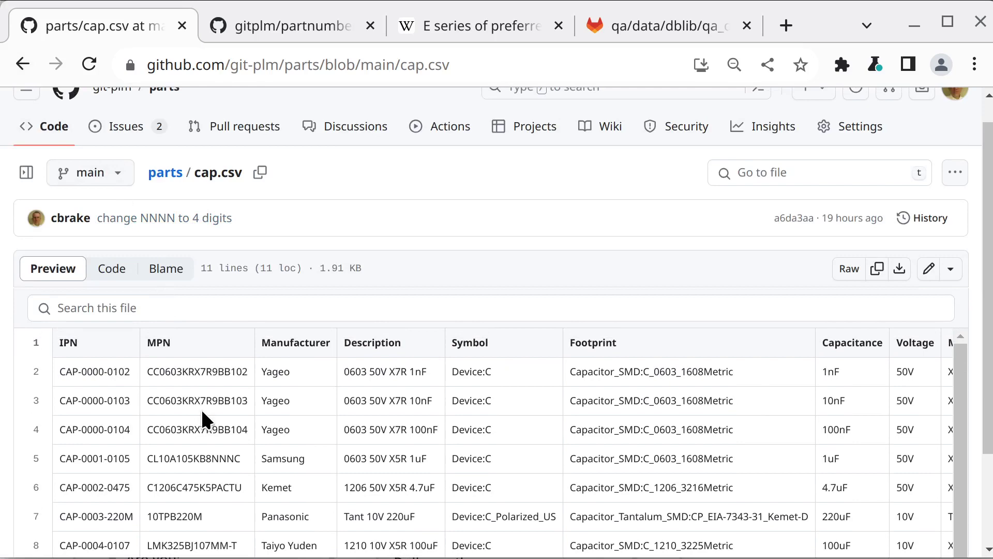
pyautogui.scroll(-1, 200, 409)
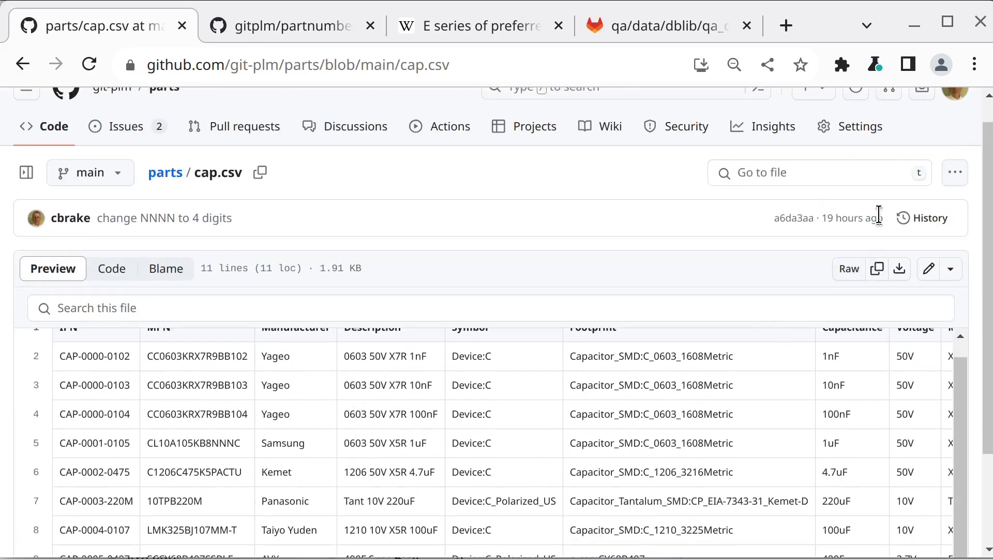
# - Show cap.csv's commit history and scroll down to the 'more parts' commit
pyautogui.click(918, 220)
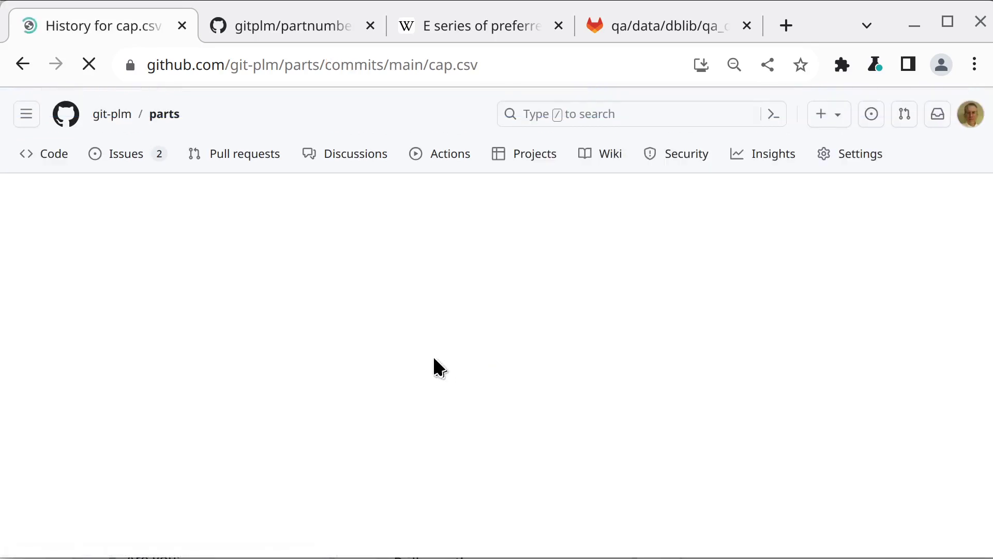
pyautogui.scroll(-2, 210, 365)
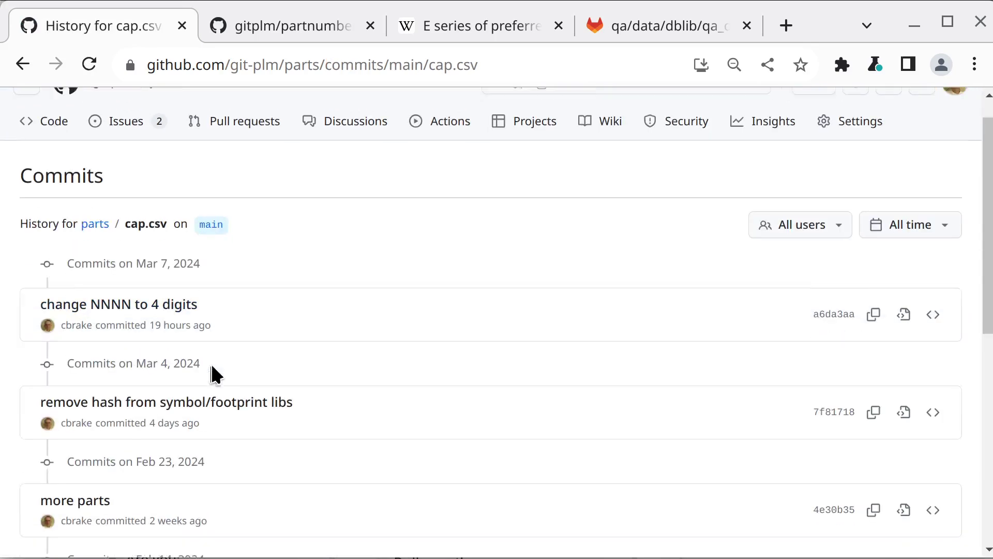
pyautogui.scroll(-2, 209, 365)
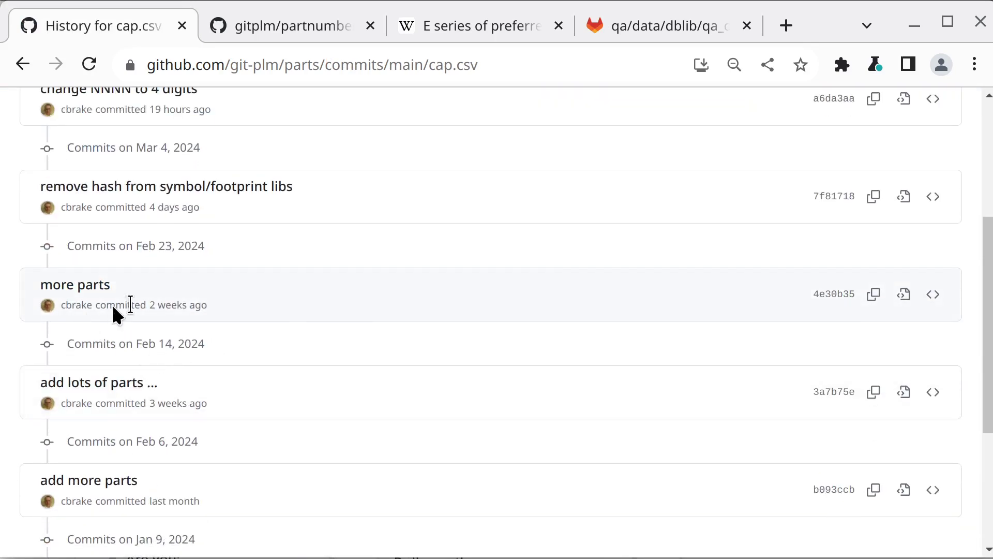
# - Review the cap.csv diff in commit 4e30b35, then return to the cap.csv page
pyautogui.click(831, 299)
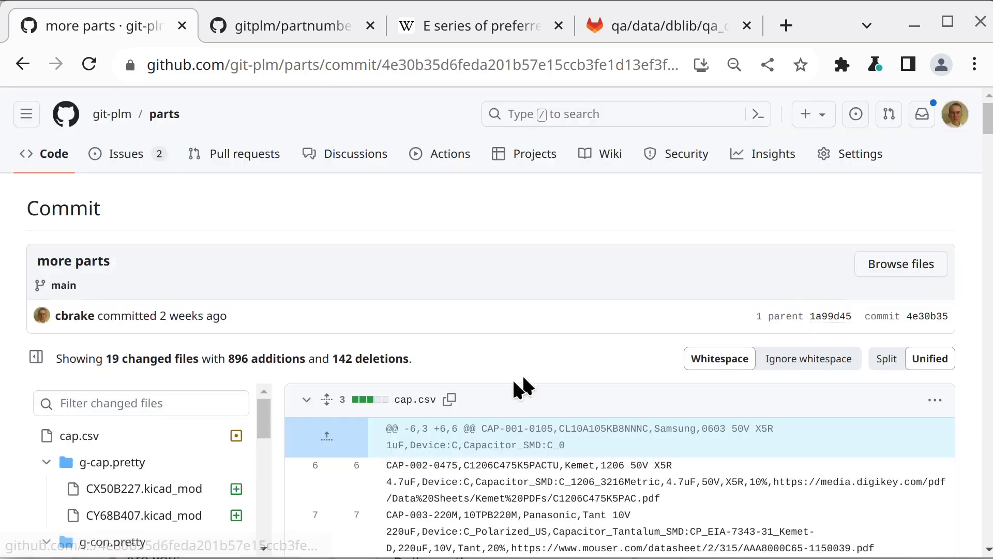
pyautogui.scroll(-15, 512, 381)
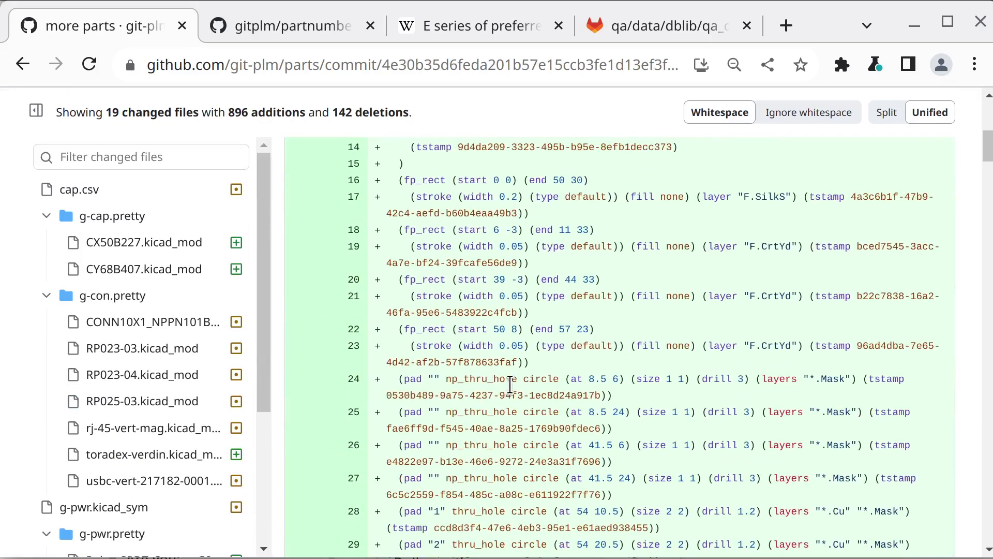
pyautogui.scroll(15, 510, 384)
pyautogui.scroll(-2, 510, 382)
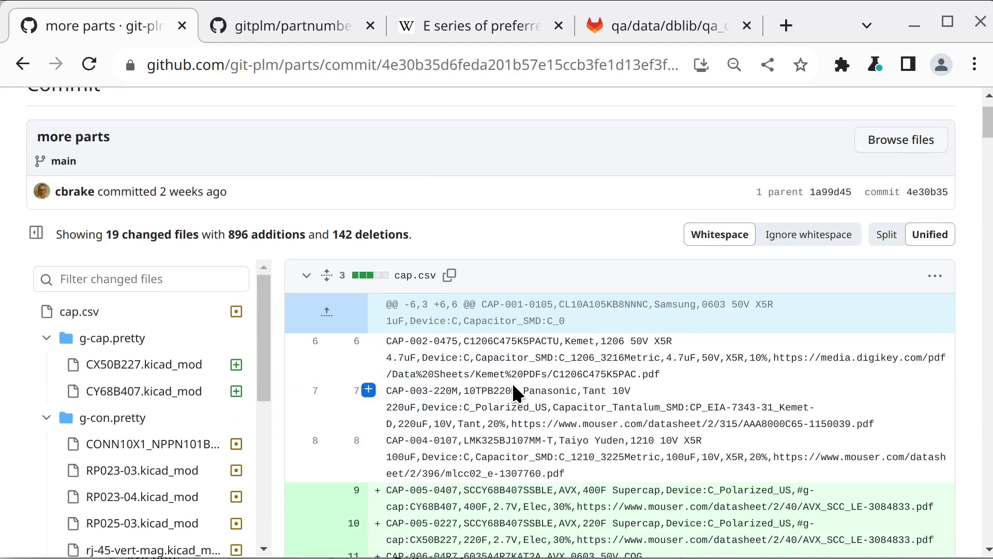
pyautogui.click(23, 62)
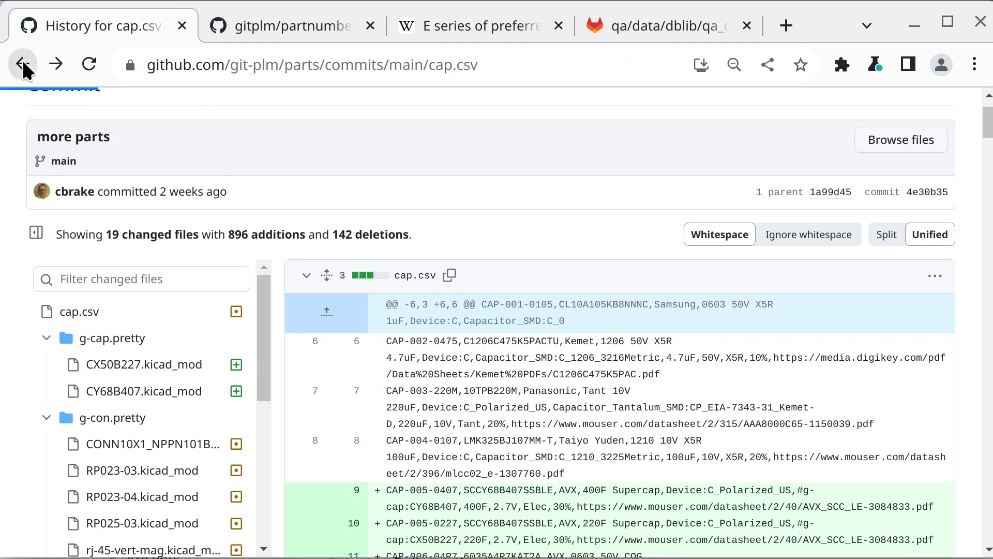
pyautogui.click(22, 62)
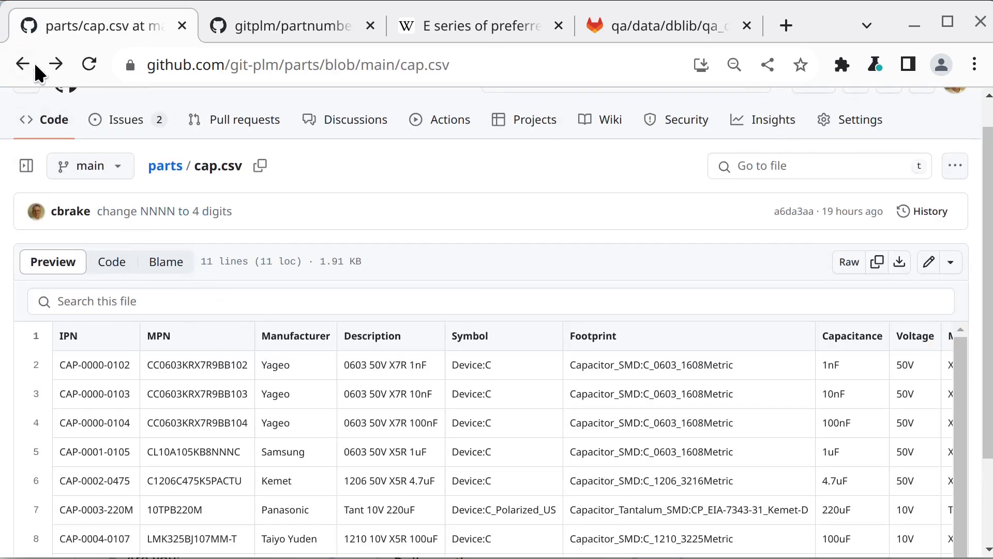
# - Return to the git-plm/parts file list and scroll down through the part CSVs
pyautogui.click(23, 63)
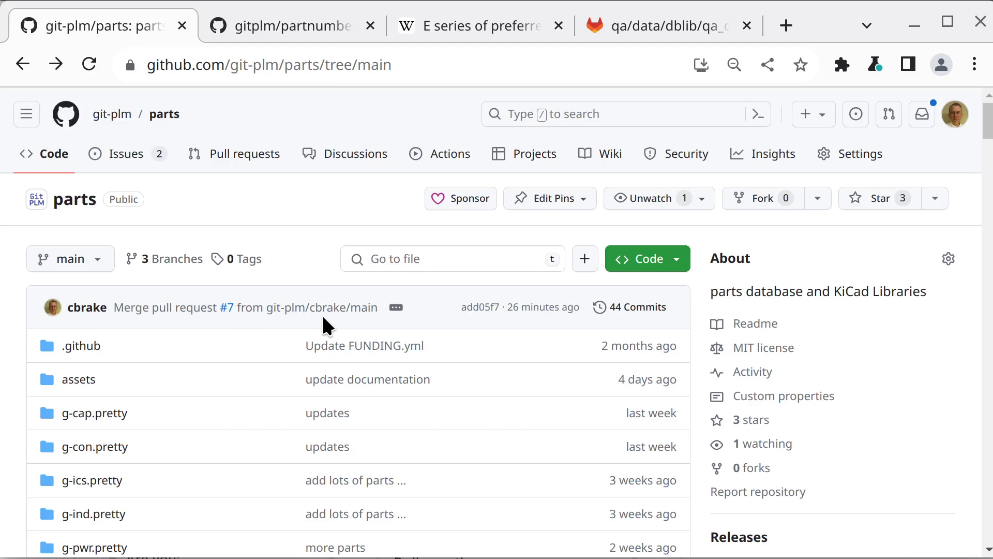
pyautogui.scroll(-5, 231, 355)
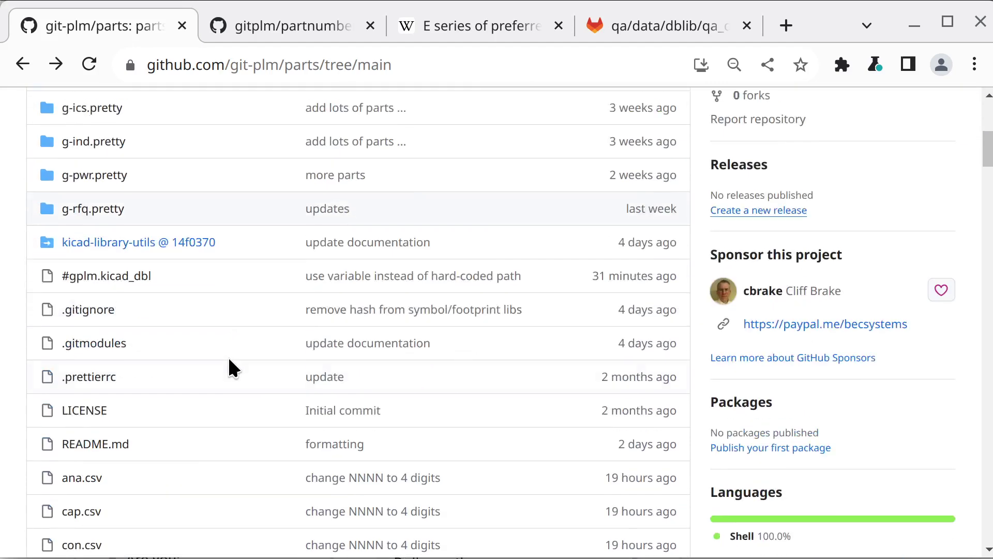
pyautogui.scroll(-2, 229, 360)
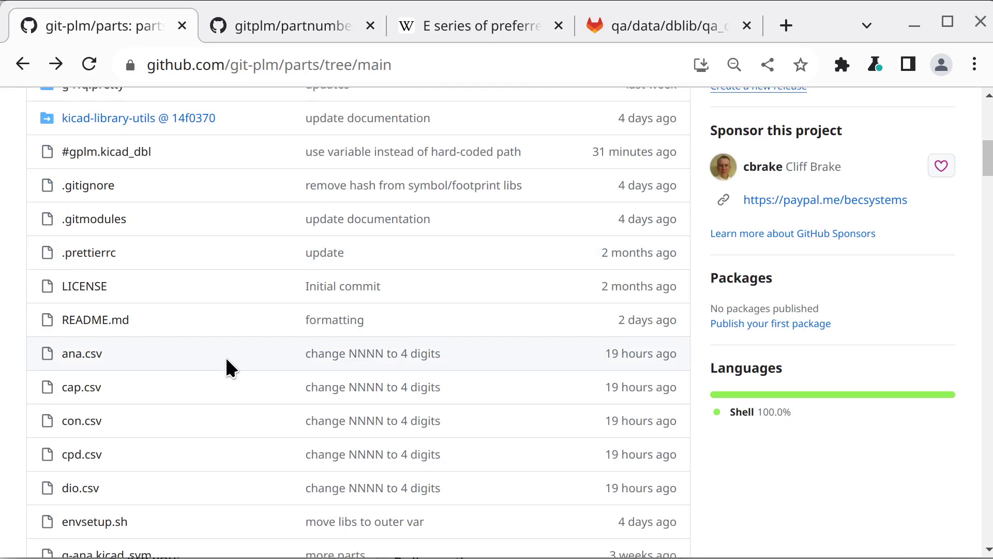
pyautogui.scroll(-2, 226, 362)
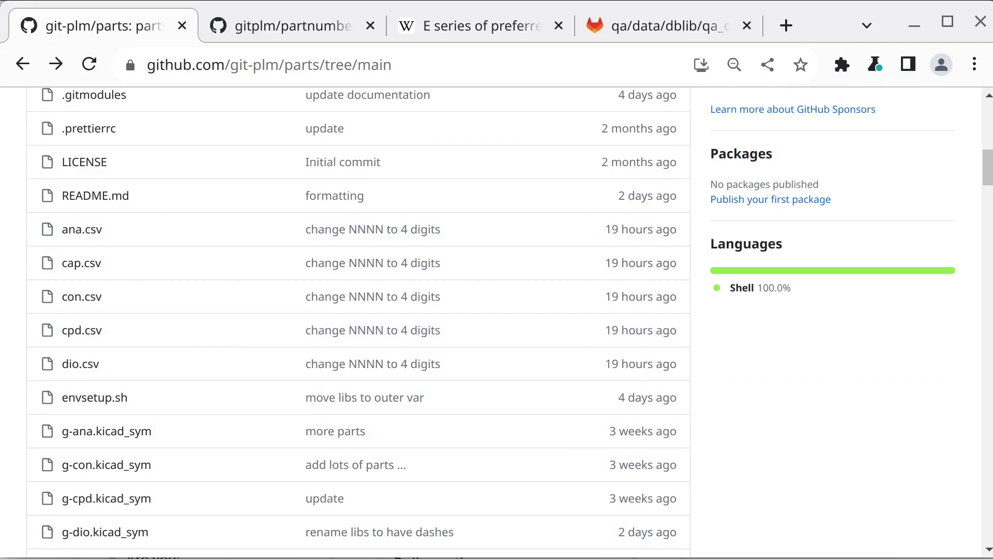
# - In the terminal, open envsetup.sh in the Helix editor
pyautogui.hotkey('alt', 'Tab')
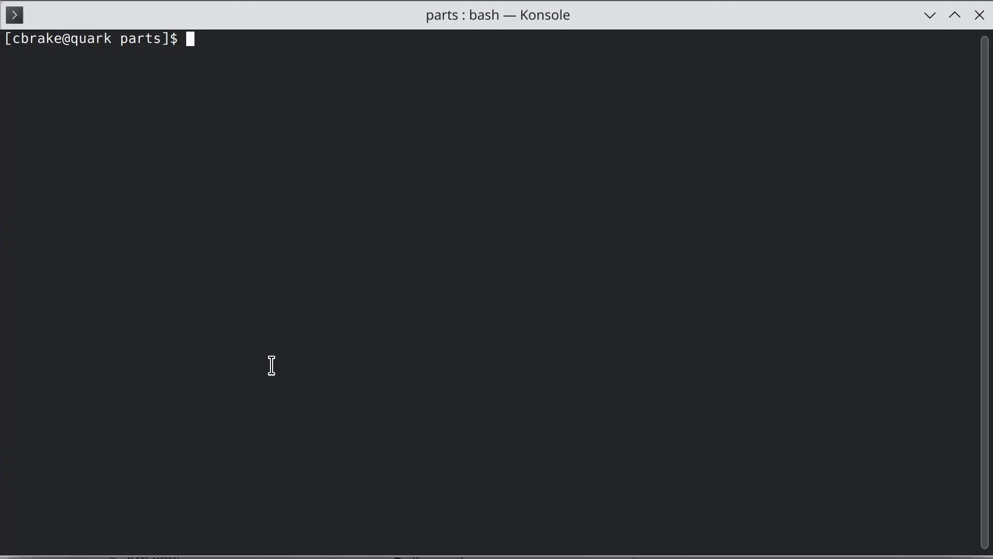
pyautogui.write('h env')
pyautogui.press('Tab')
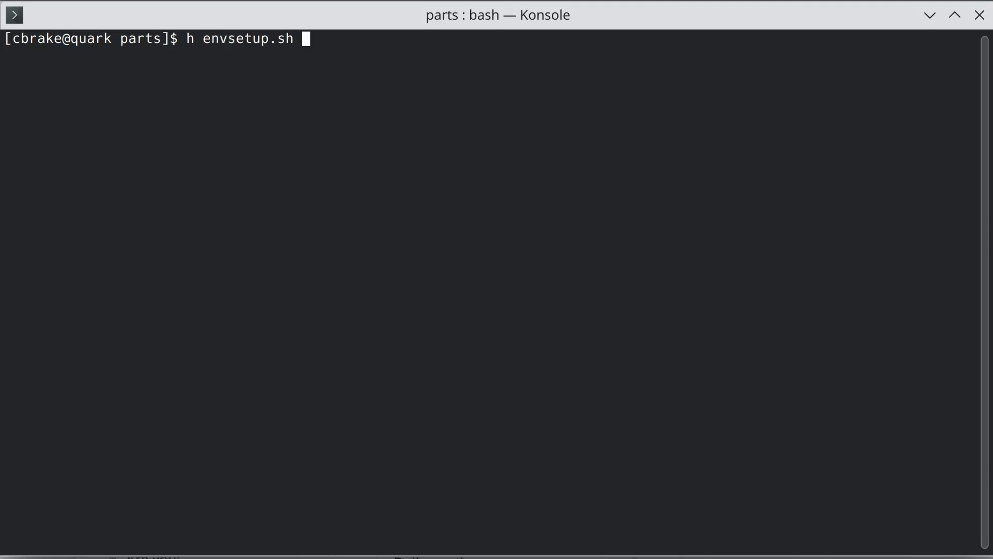
pyautogui.press('Return')
# - Read down through parts_db_create to the for loop, then quit Helix with :q
pyautogui.press('j')
pyautogui.press('j')
pyautogui.press('j')
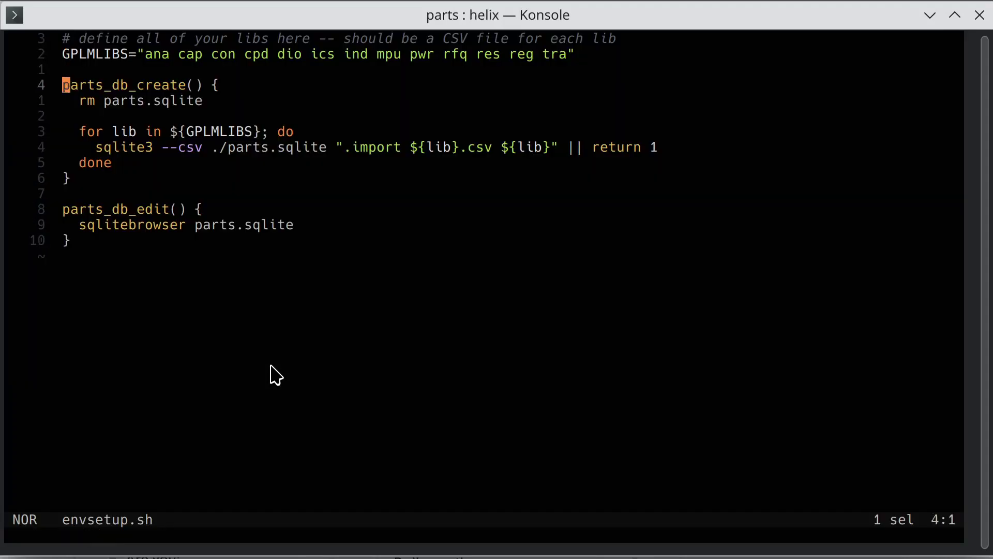
pyautogui.press('j')
pyautogui.press('j')
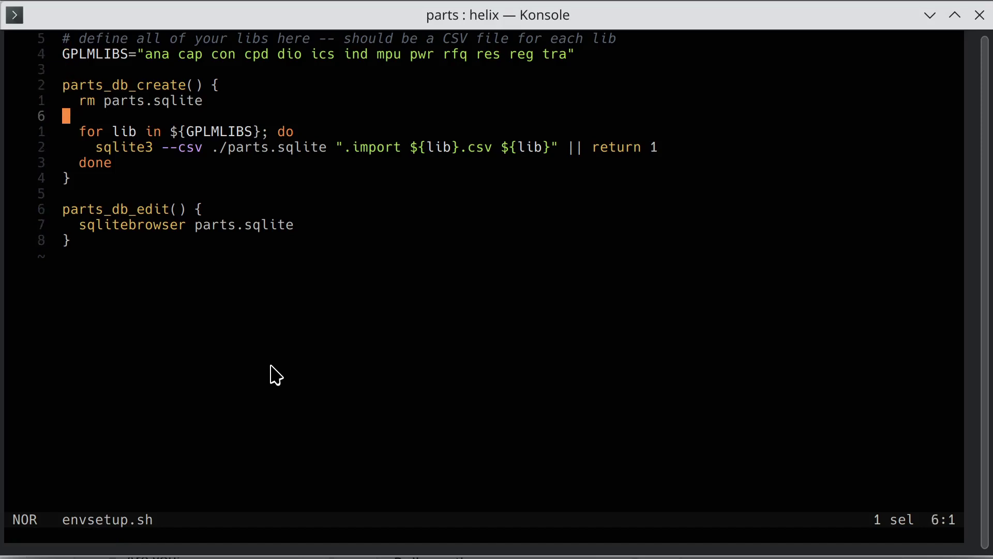
pyautogui.press('j')
pyautogui.hotkey('shift', ';')
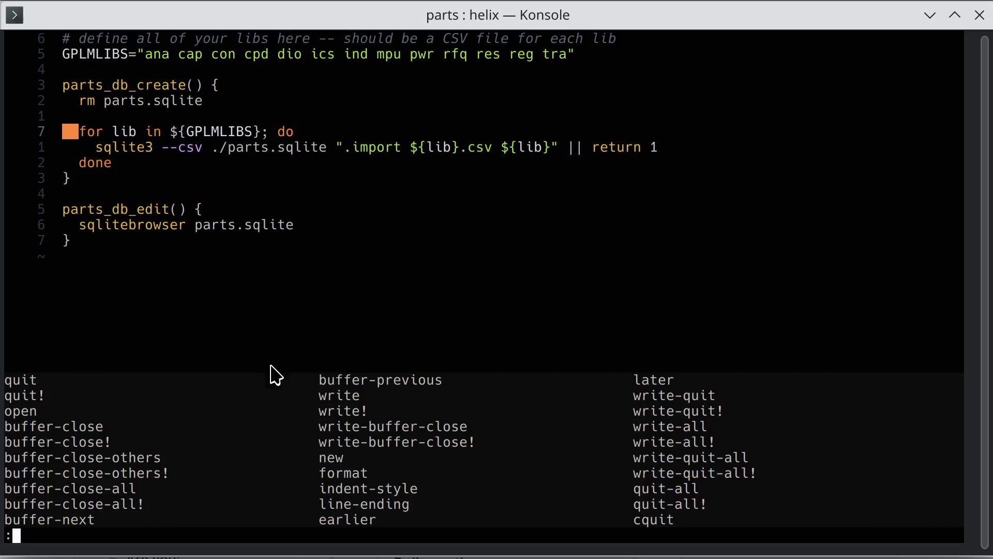
pyautogui.write('q')
pyautogui.press('Return')
# - Load the envsetup.sh functions into the shell with 'source envsetup.sh'
pyautogui.write('. env')
pyautogui.press('Tab')
pyautogui.press('Return')
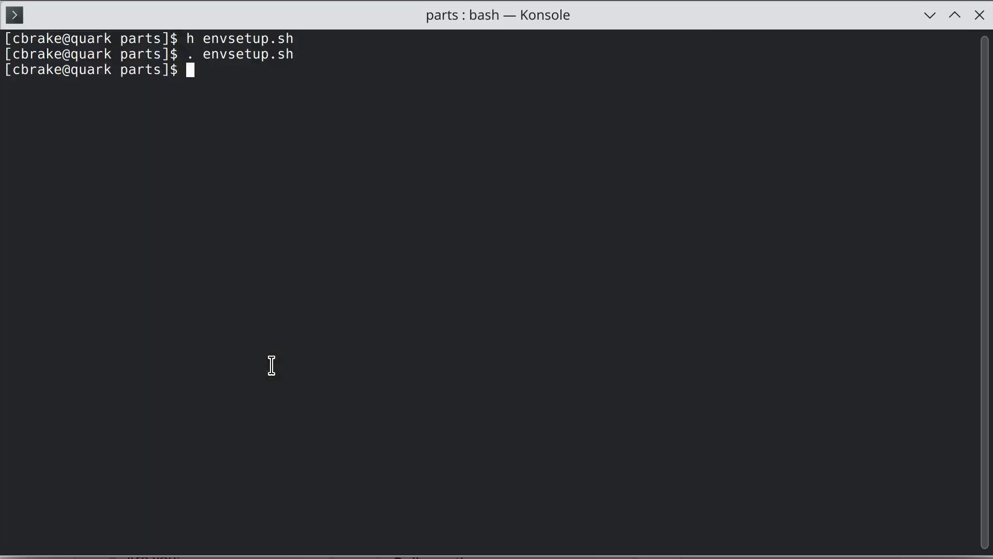
pyautogui.write('.')
pyautogui.press('BackSpace')
pyautogui.press('BackSpace')
pyautogui.write('source env')
pyautogui.press('Tab')
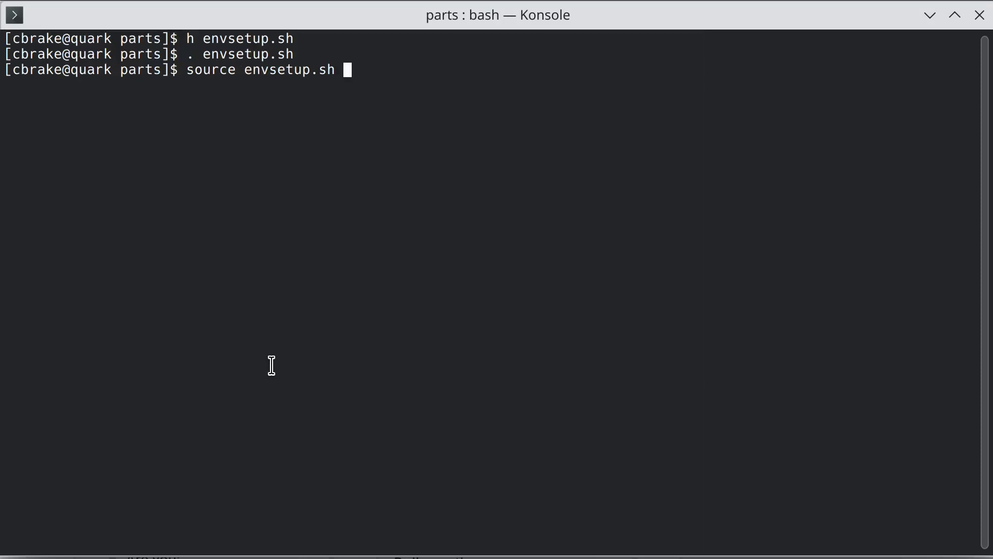
pyautogui.press('Return')
# - Run parts_db_create to rebuild the parts database from the CSVs
pyautogui.write('p')
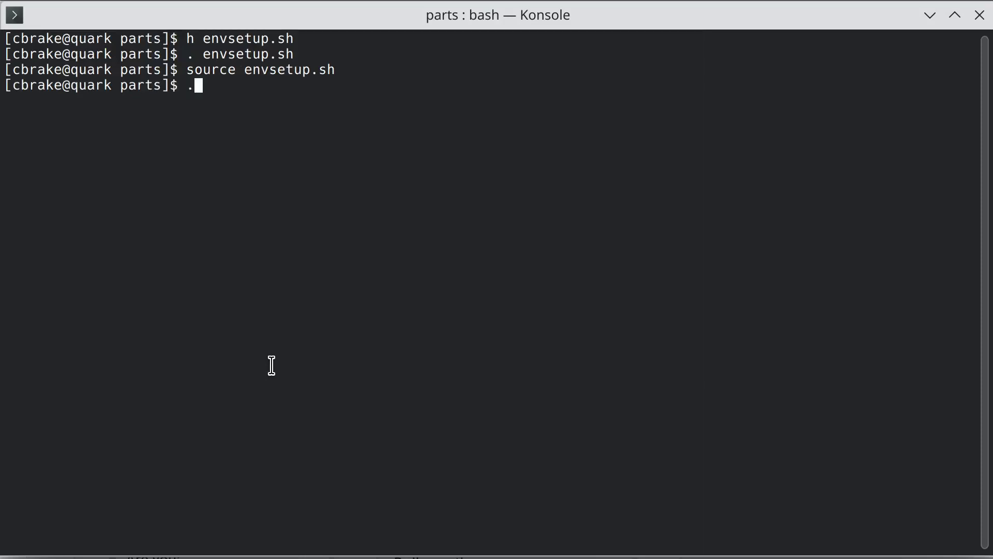
pyautogui.write('arts_')
pyautogui.press('Tab')
pyautogui.press('Tab')
pyautogui.write('cre')
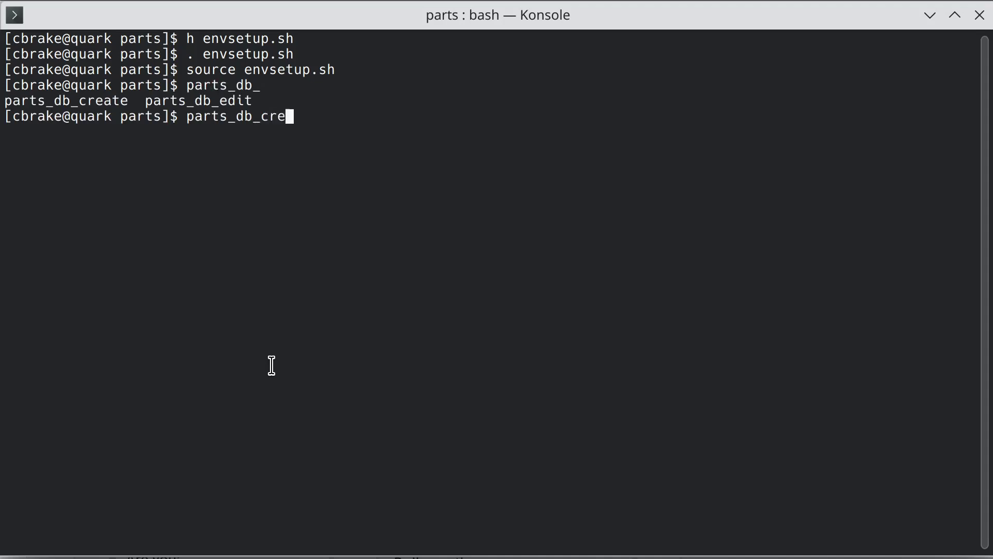
pyautogui.press('Tab')
pyautogui.press('Return')
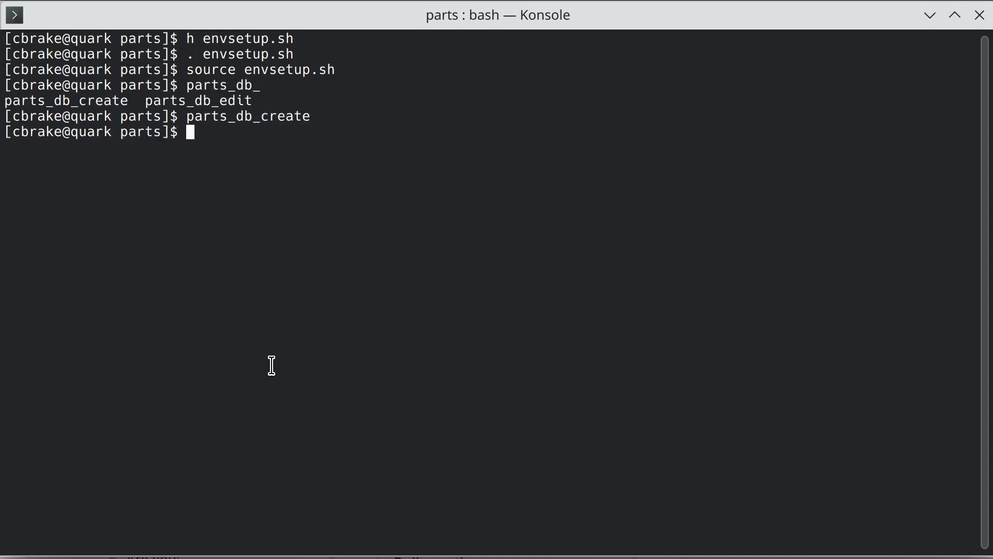
# - Confirm parts.sqlite exists with 'ls *.sqlite'
pyautogui.write('part')
pyautogui.press('Tab')
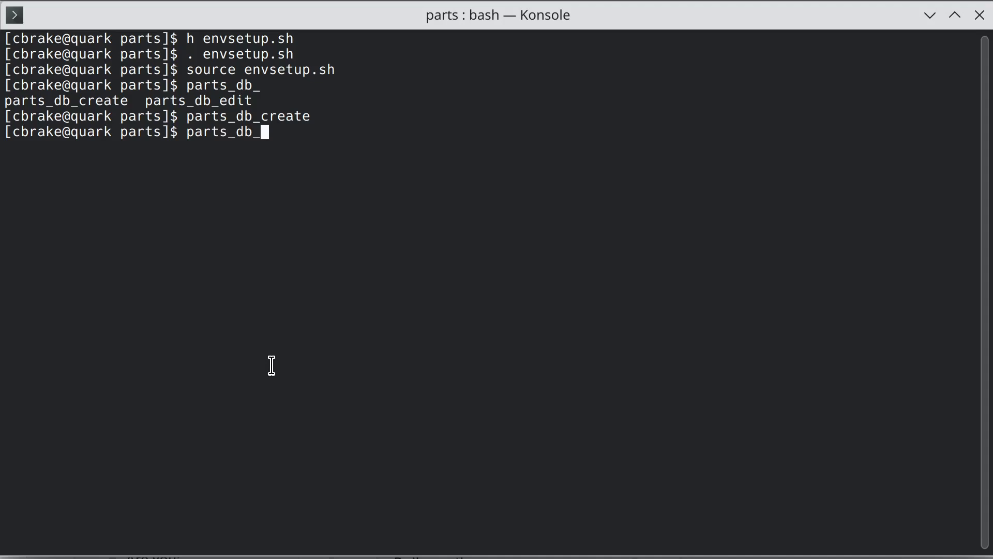
pyautogui.press('BackSpace')
pyautogui.press('BackSpace')
pyautogui.press('BackSpace')
pyautogui.press('BackSpace')
pyautogui.write('.s')
pyautogui.press('BackSpace')
pyautogui.press('BackSpace')
pyautogui.press('BackSpace')
pyautogui.press('BackSpace')
pyautogui.press('BackSpace')
pyautogui.press('BackSpace')
pyautogui.press('BackSpace')
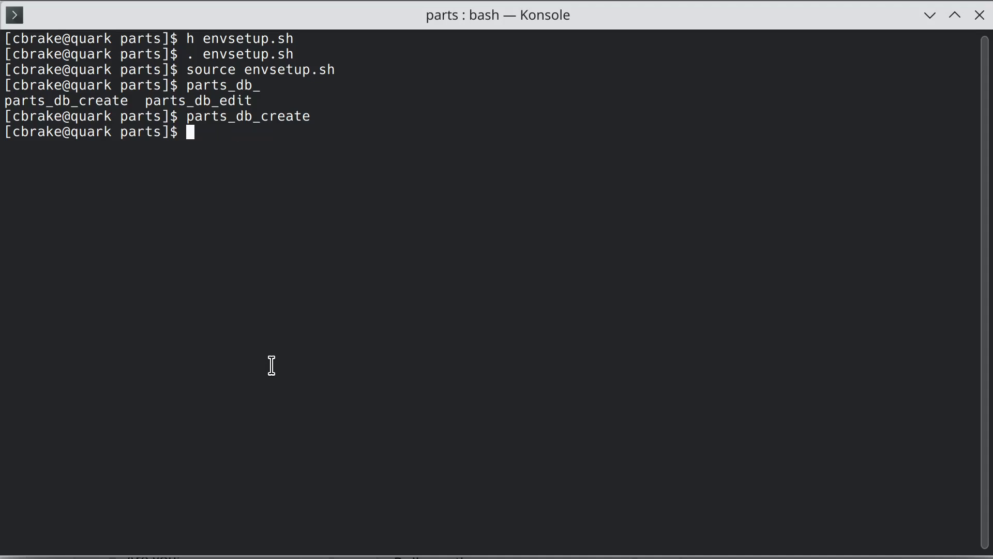
pyautogui.write('ls *.sqlite')
pyautogui.press('Return')
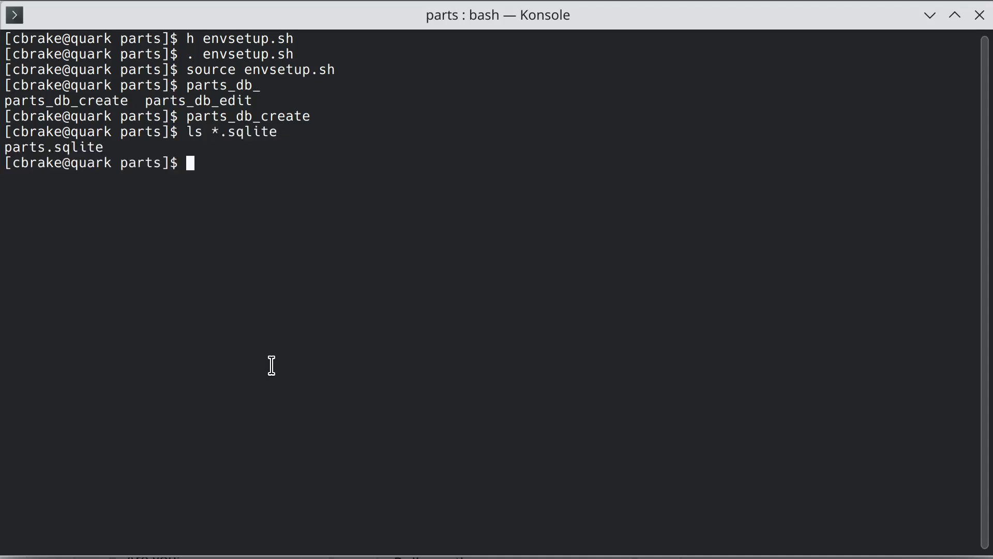
# - Open parts.sqlite in DB Browser for SQLite with sqlitebrowser
pyautogui.write('sqlitebrowser ')
pyautogui.write('parts.sqlite')
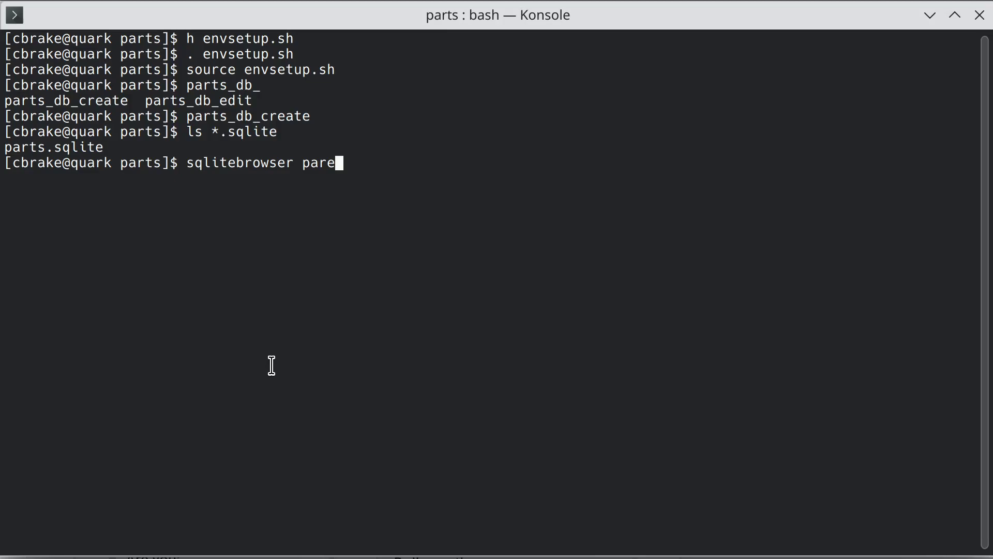
pyautogui.press('BackSpace')
pyautogui.press('Tab')
pyautogui.press('Return')
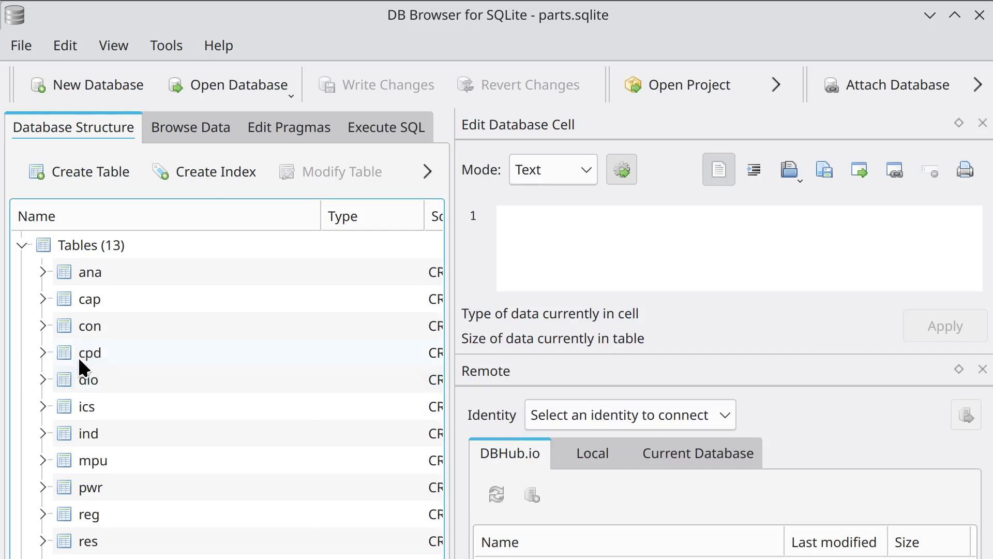
# - Inspect the ana table's columns and its 3 op-amp rows, then close DB Browser
pyautogui.doubleClick(84, 271)
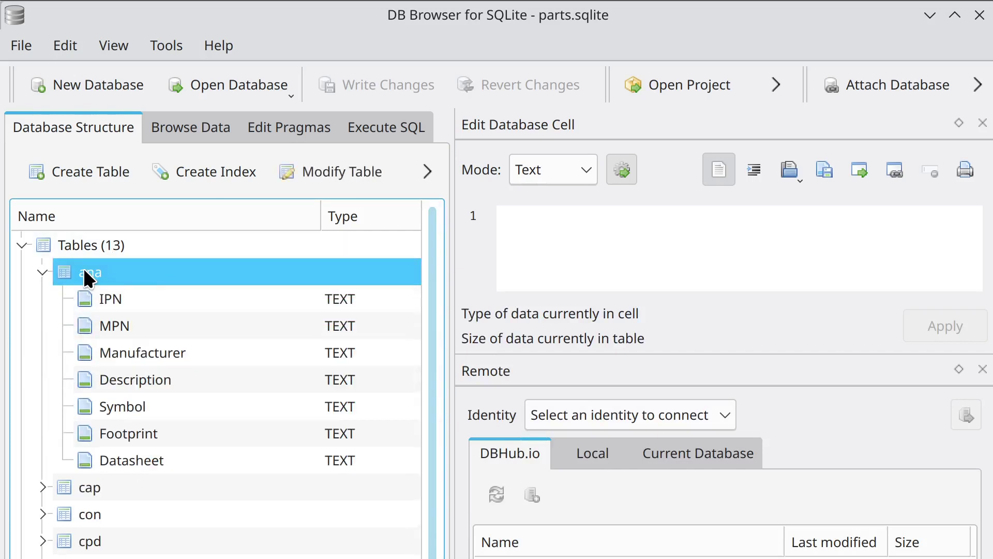
pyautogui.rightClick(92, 267)
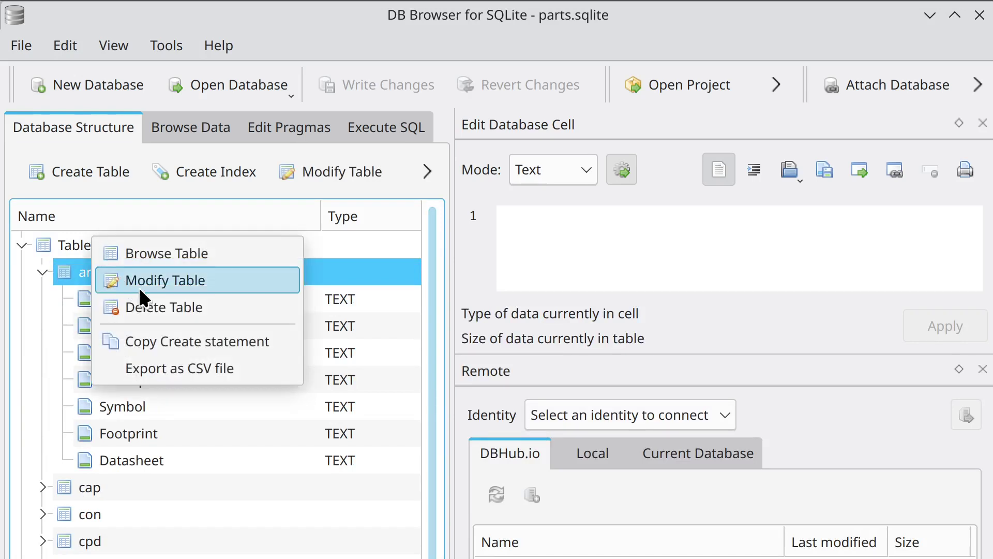
pyautogui.click(134, 252)
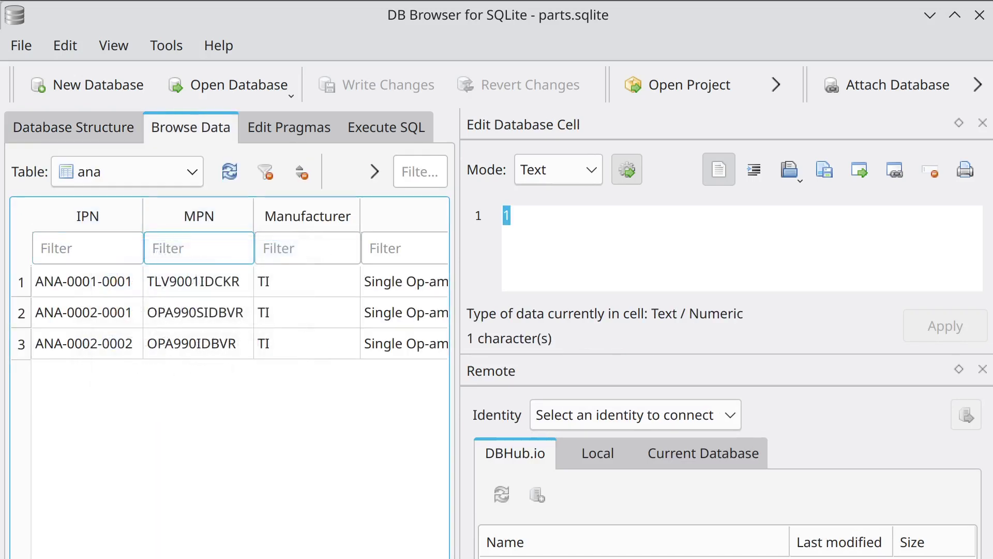
pyautogui.hscroll(10, 231, 310)
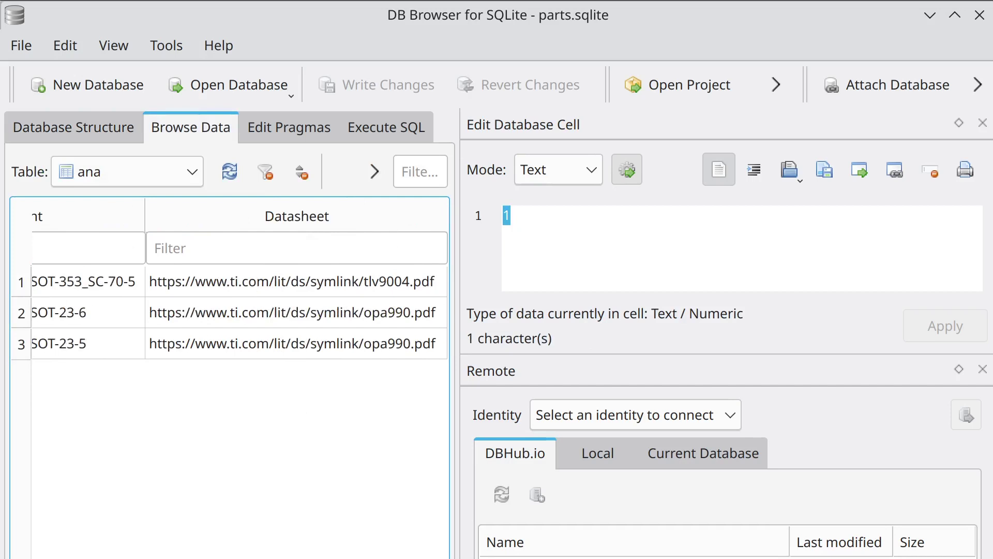
pyautogui.hscroll(-10, 231, 311)
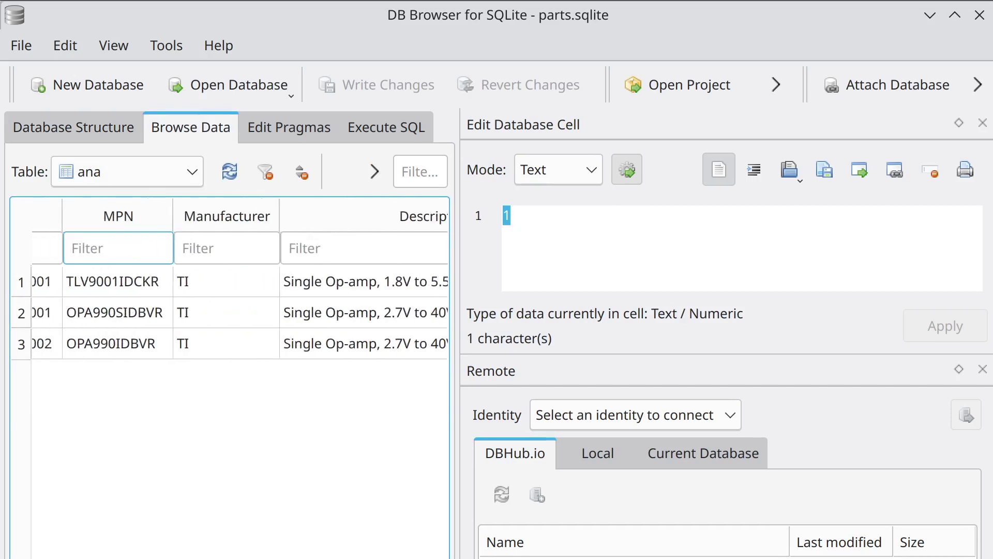
pyautogui.hscroll(-1, 230, 311)
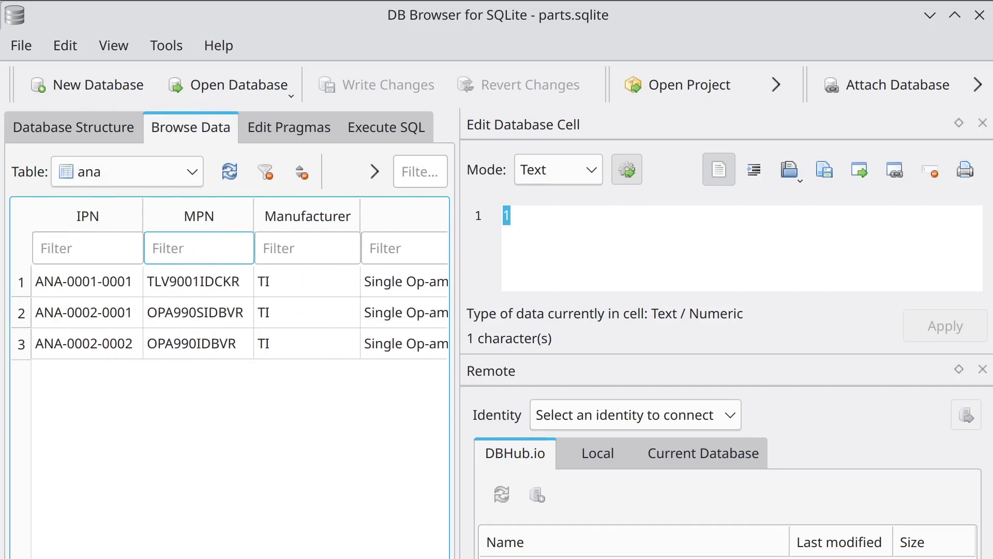
pyautogui.click(978, 13)
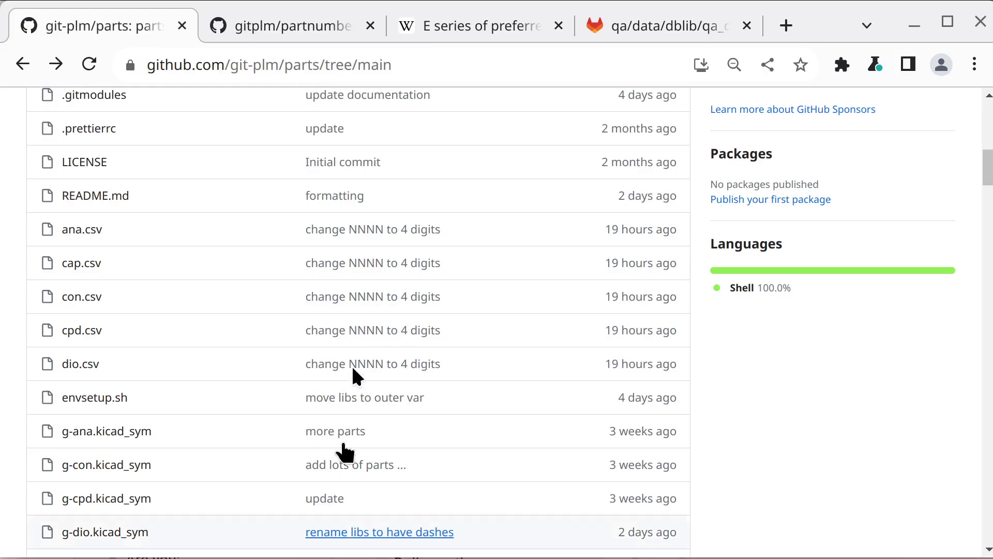
# - Open partnumbers.md and scroll to the suggested CCC code table (ANA, CAP, DIO, MCU)
pyautogui.click(300, 16)
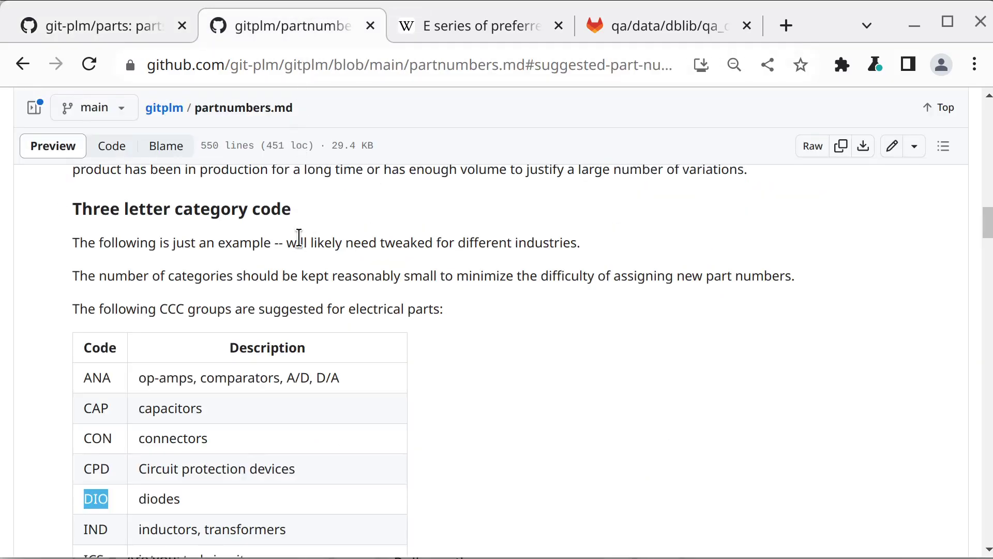
pyautogui.scroll(15, 244, 301)
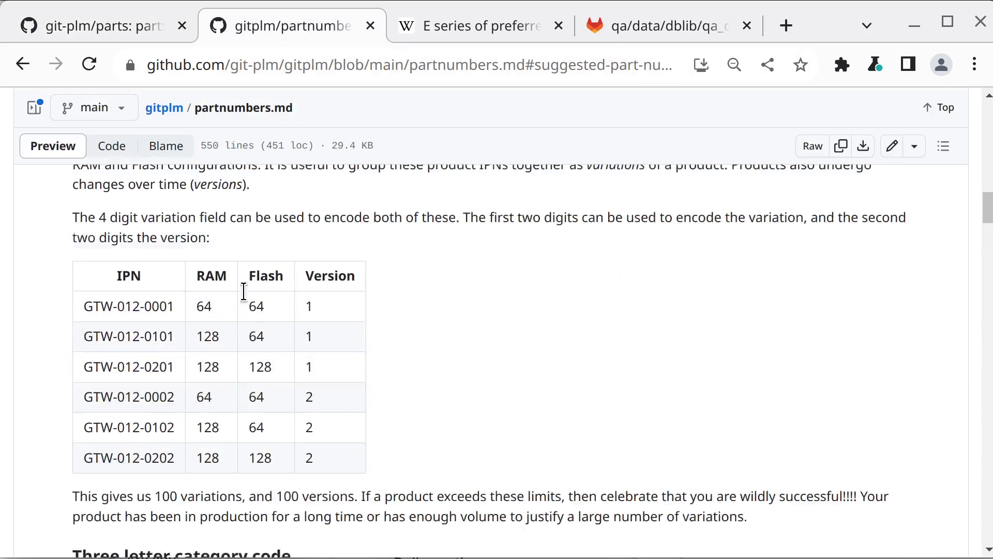
pyautogui.scroll(-2, 243, 291)
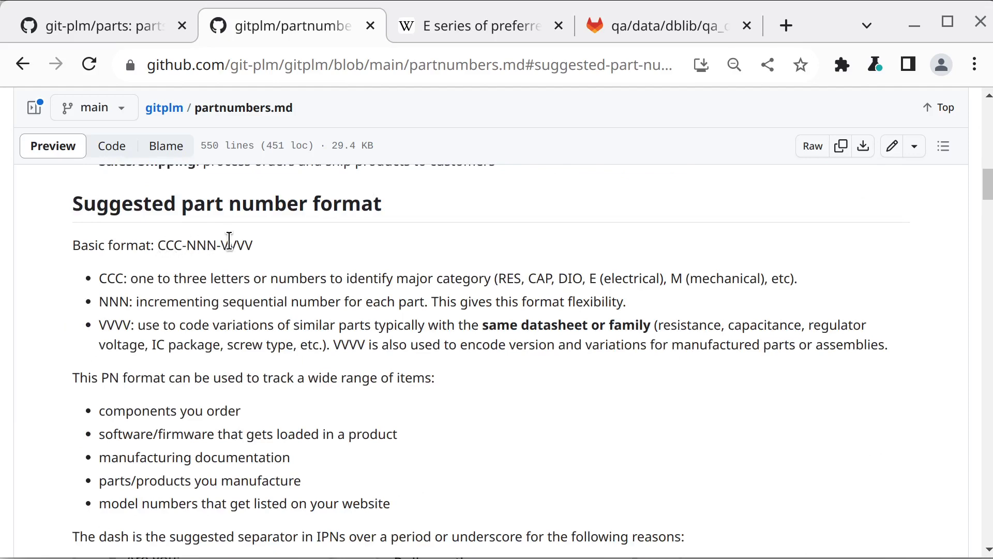
pyautogui.scroll(-6, 168, 256)
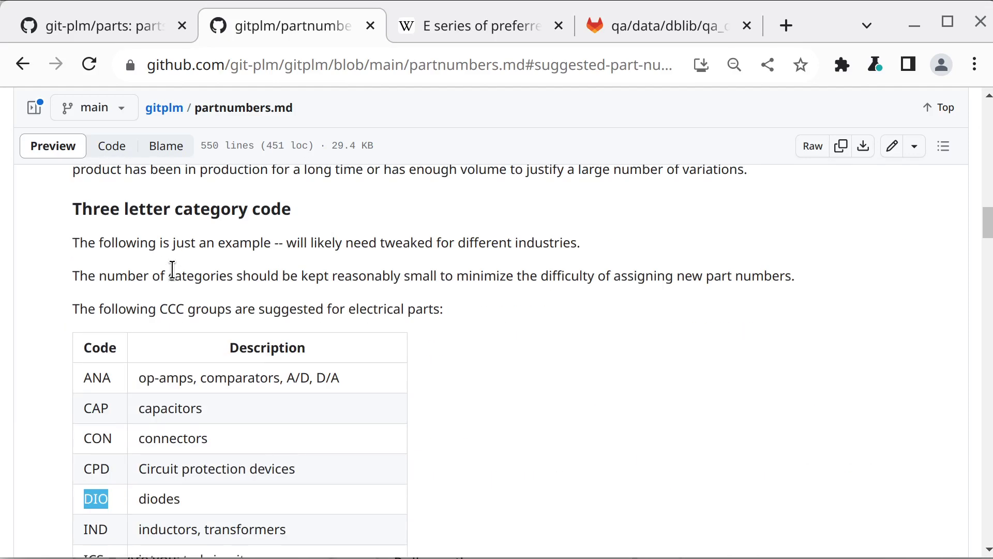
pyautogui.scroll(-8, 173, 271)
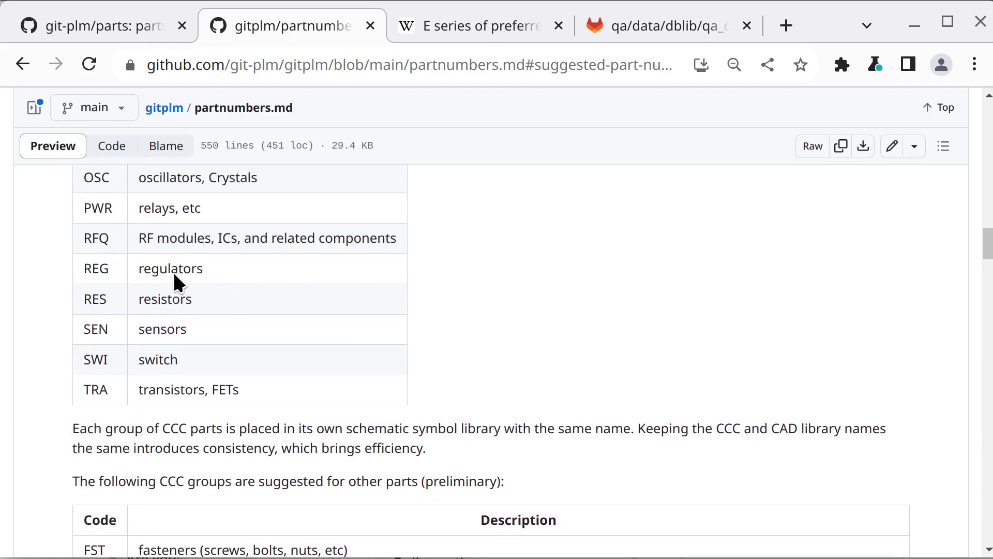
pyautogui.scroll(4, 176, 283)
pyautogui.scroll(2, 174, 277)
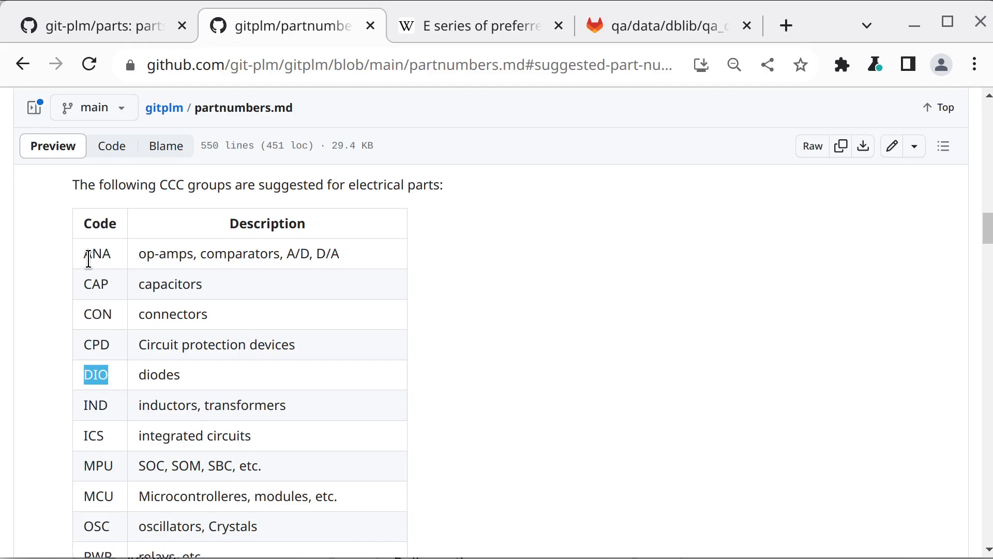
# - Scroll through the part number format section, then switch back to the git-plm/parts tab
pyautogui.scroll(10, 205, 315)
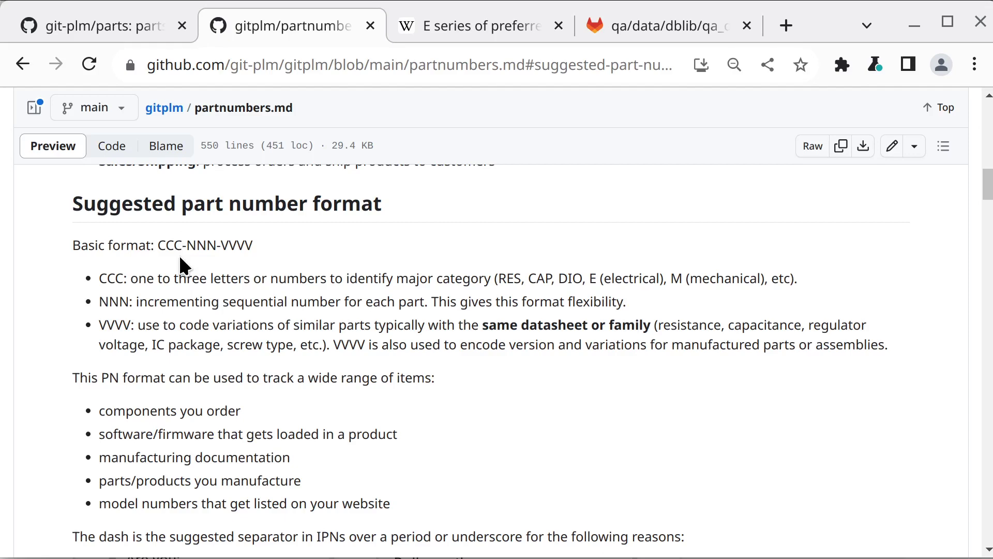
pyautogui.scroll(-15, 179, 256)
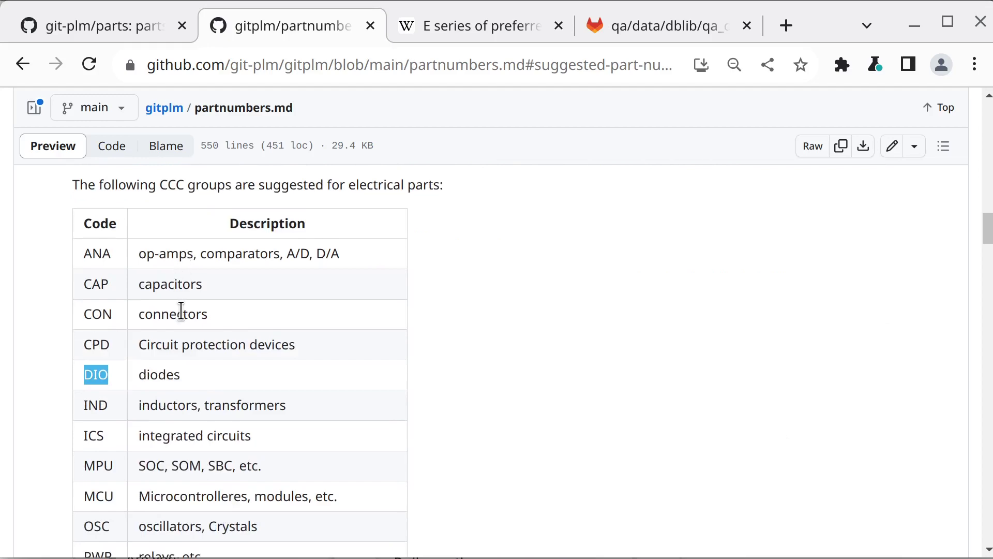
pyautogui.scroll(-2, 180, 310)
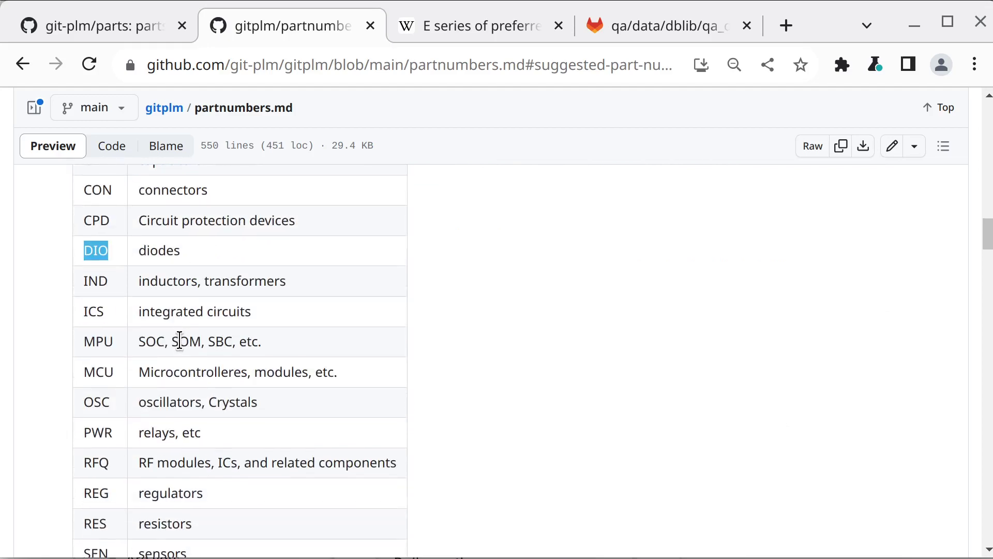
pyautogui.scroll(-2, 179, 341)
pyautogui.scroll(4, 180, 342)
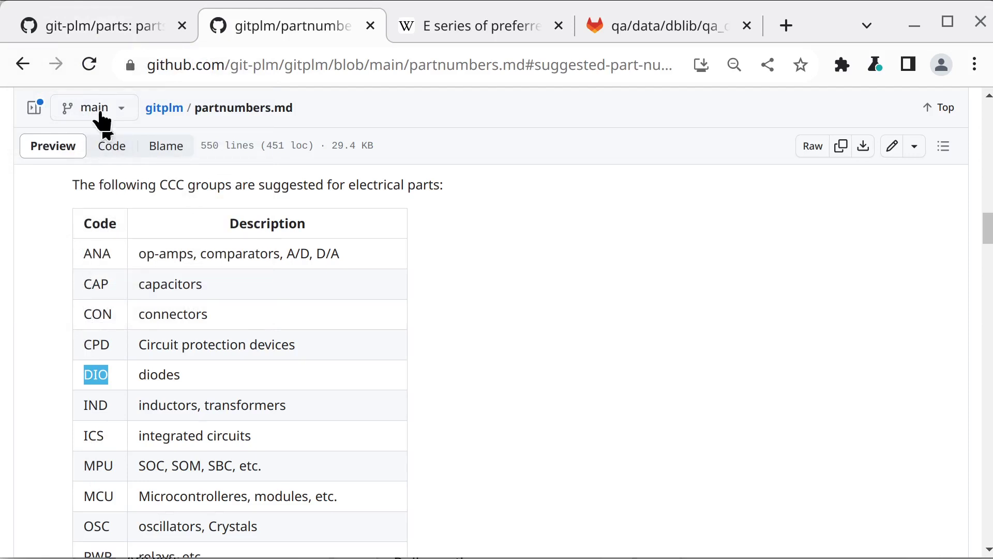
pyautogui.click(86, 27)
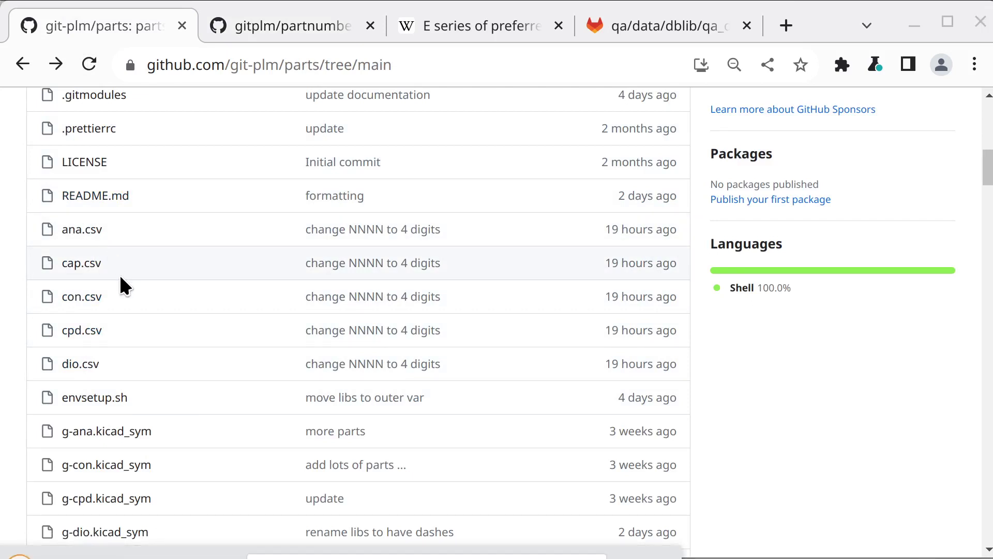
# - Open #gplm.kicad_dbl and review its SQLite ODBC source and per-library field definitions
pyautogui.scroll(-3, 73, 401)
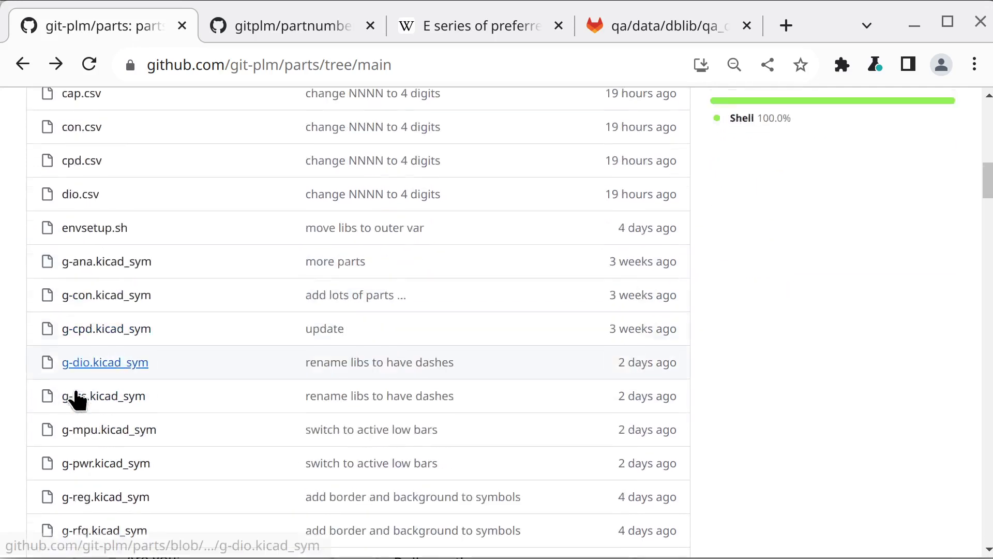
pyautogui.scroll(-4, 77, 399)
pyautogui.scroll(11, 79, 394)
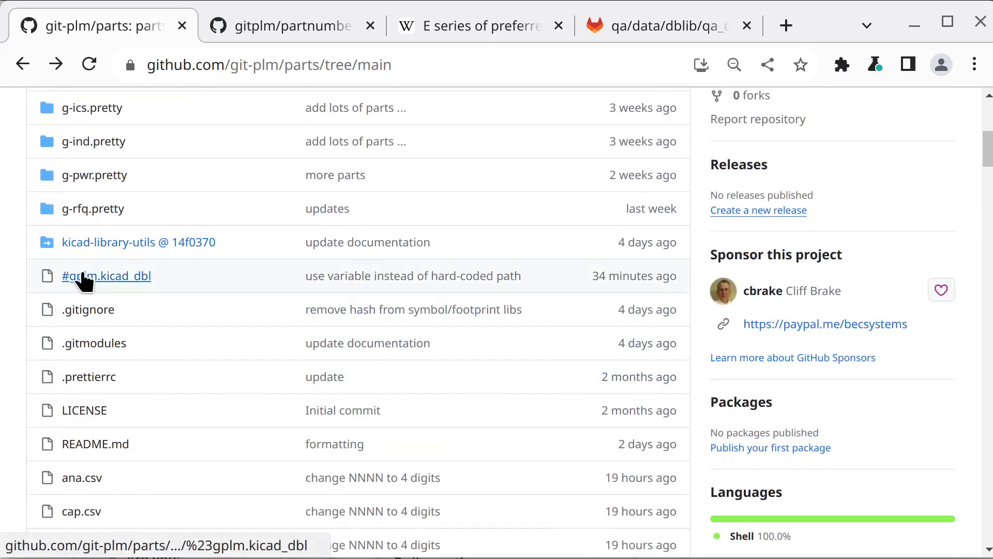
pyautogui.click(84, 279)
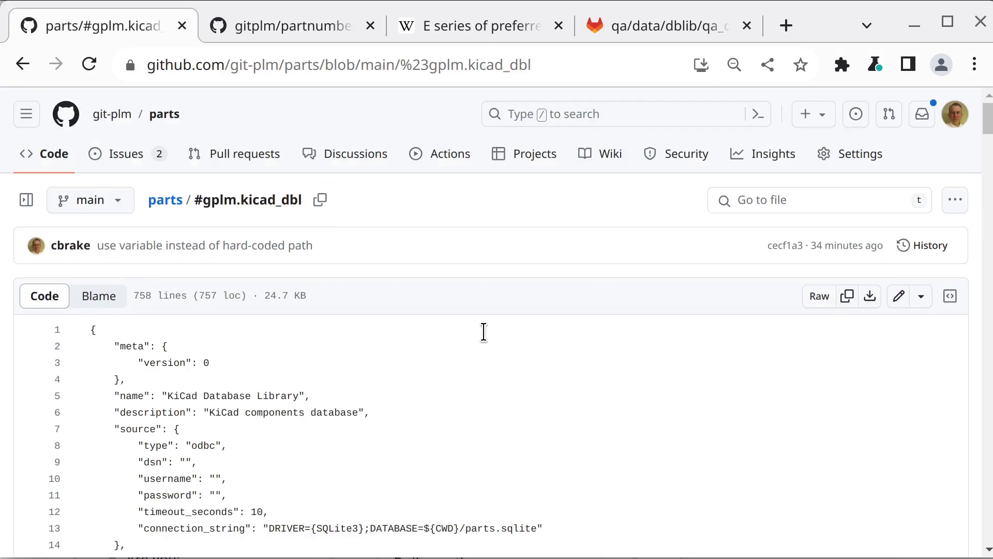
pyautogui.scroll(-5, 482, 336)
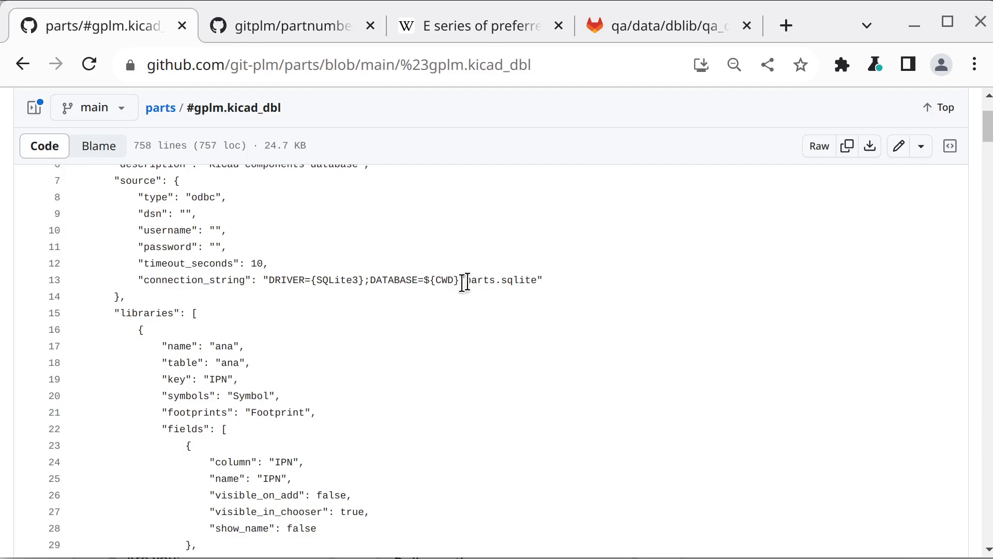
pyautogui.scroll(-15, 458, 300)
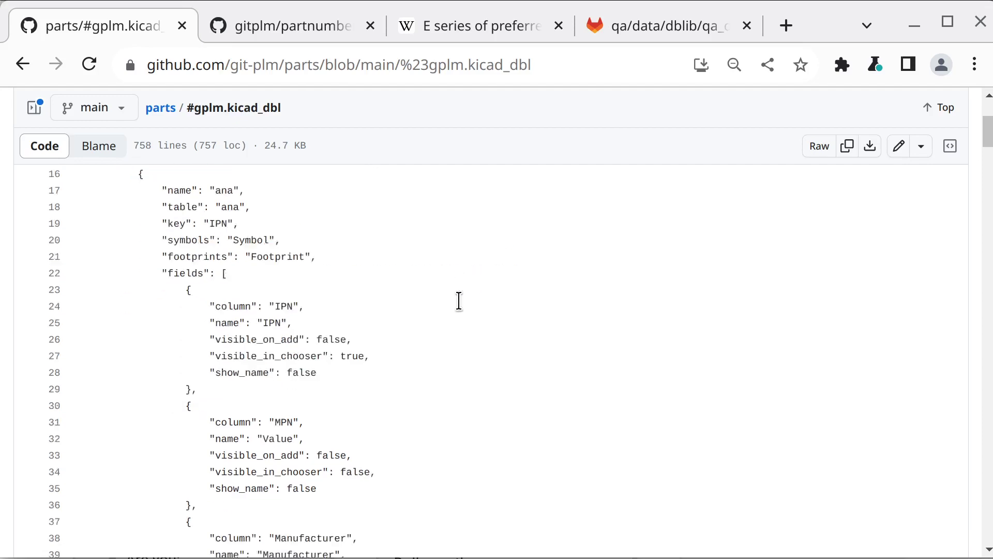
pyautogui.scroll(-17, 457, 300)
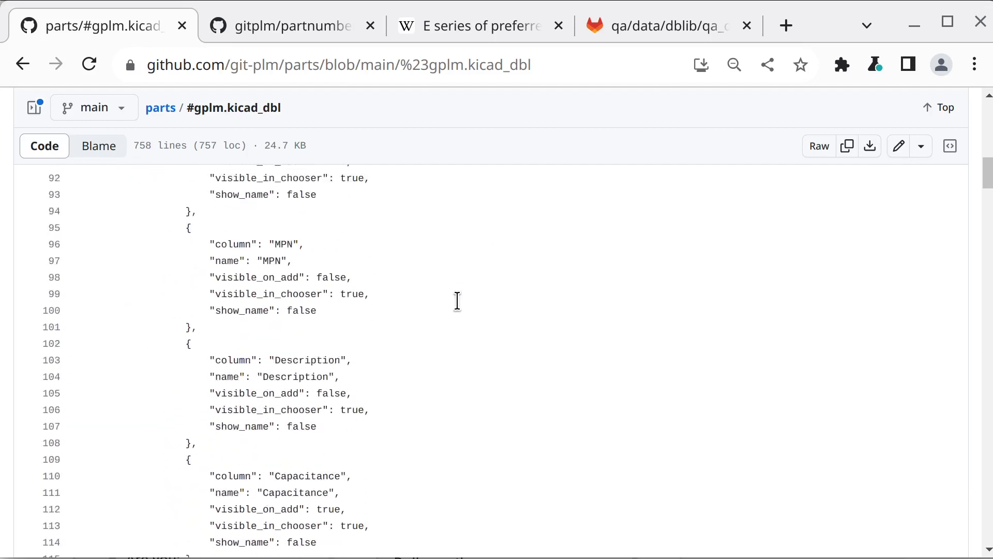
pyautogui.scroll(18, 457, 300)
pyautogui.scroll(14, 458, 300)
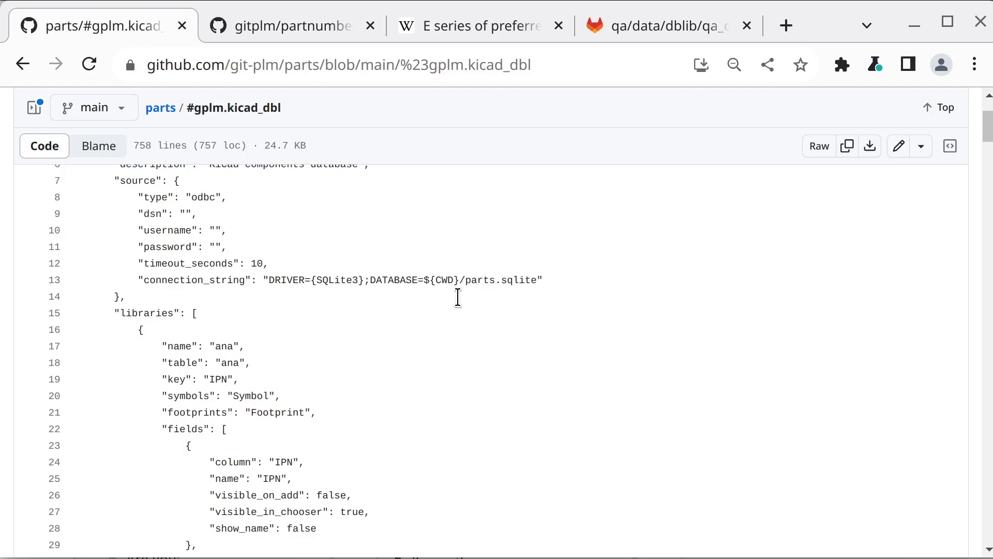
pyautogui.scroll(-3, 458, 298)
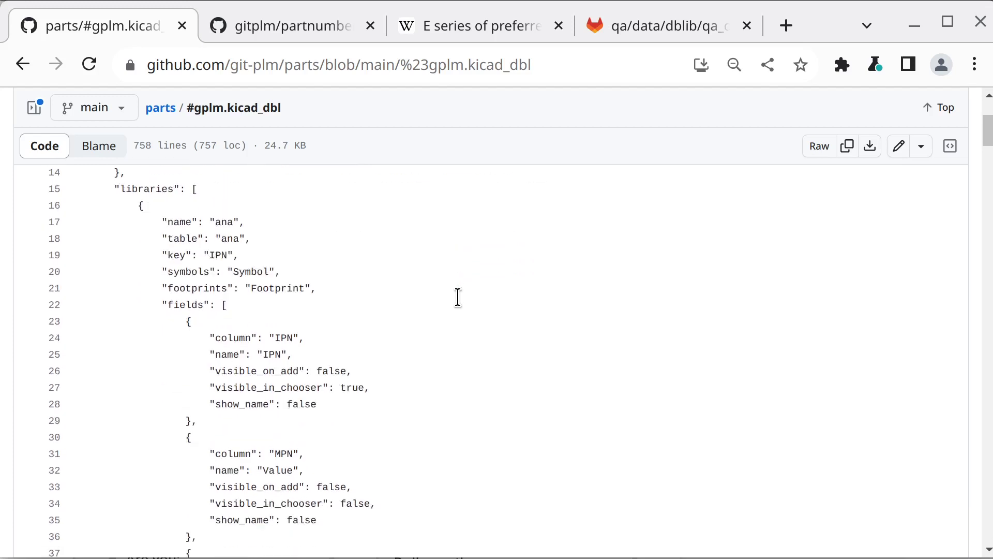
pyautogui.scroll(-3, 458, 297)
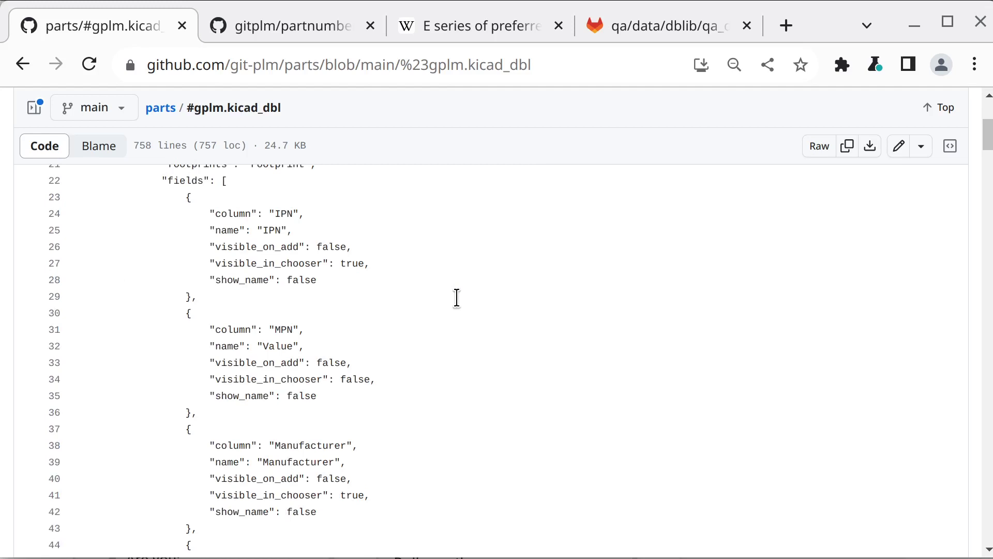
# - Open res.csv from the parts repository and look over the resistor table
pyautogui.click(22, 63)
pyautogui.scroll(-10, 191, 342)
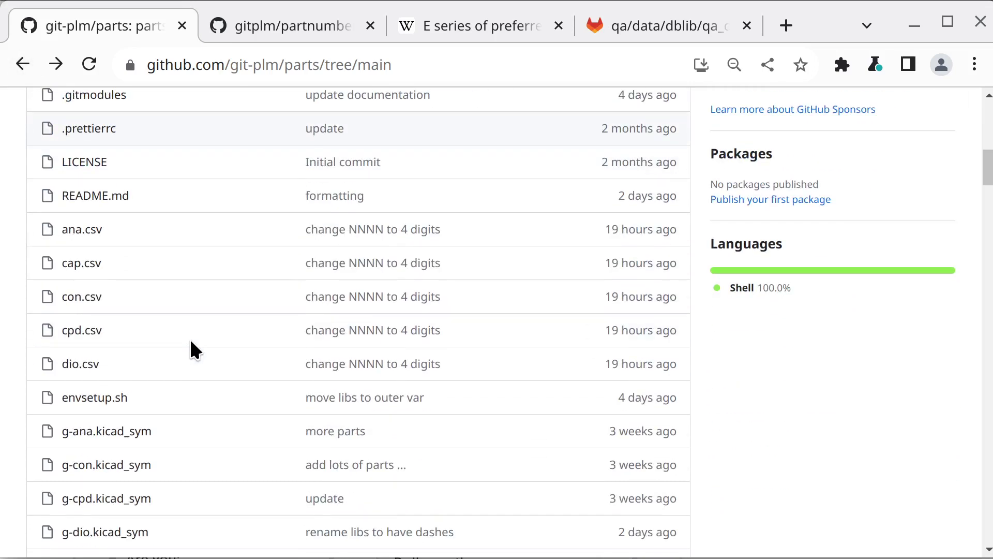
pyautogui.scroll(-2, 191, 342)
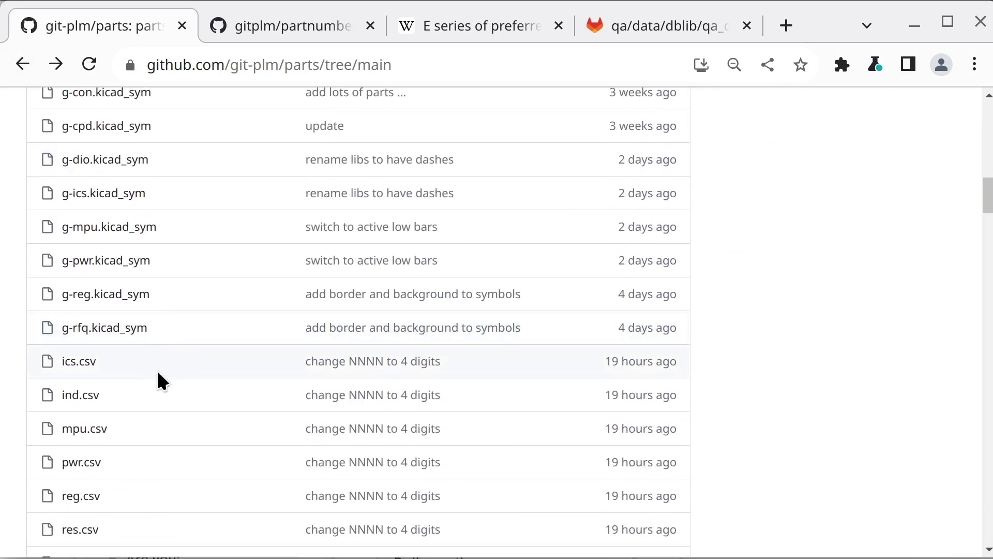
pyautogui.click(76, 531)
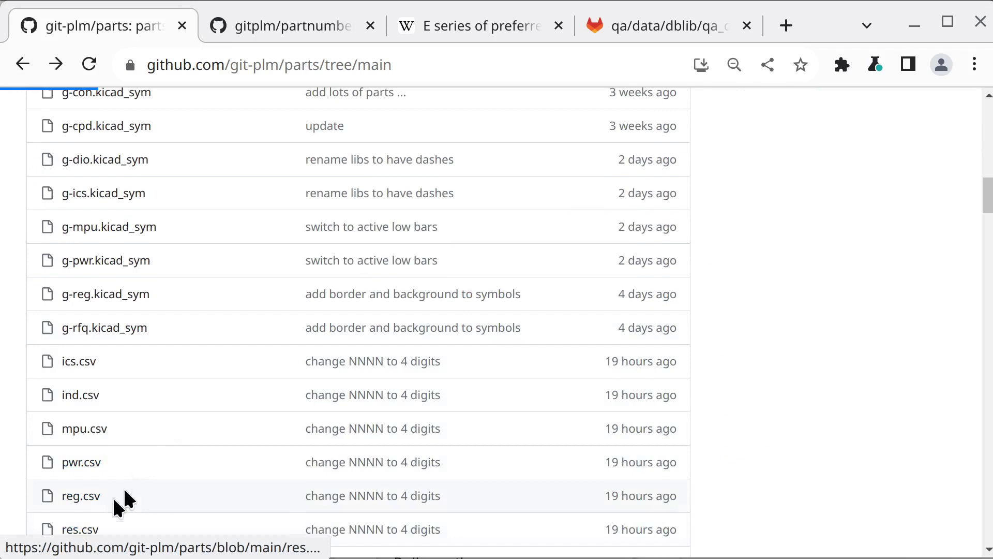
pyautogui.scroll(-1, 290, 359)
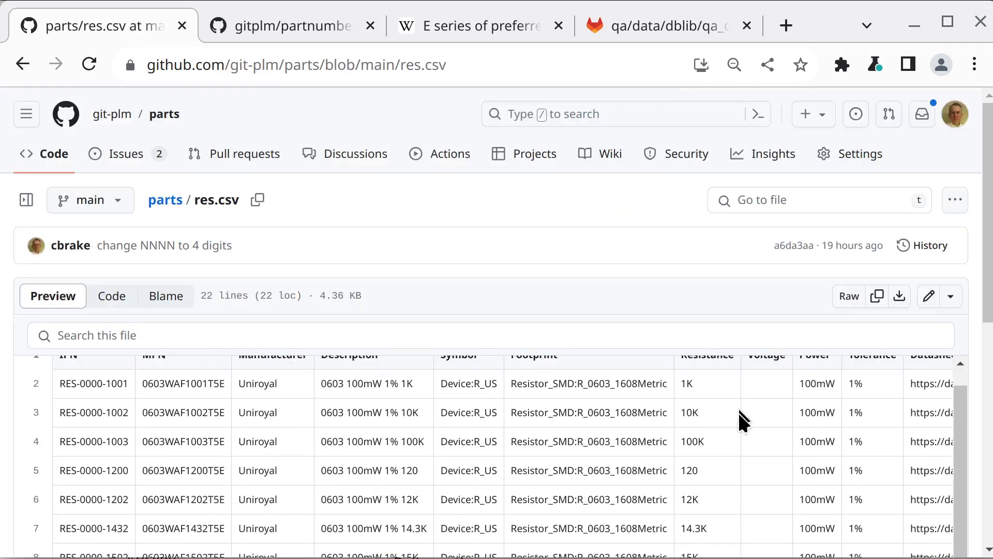
pyautogui.scroll(1, 737, 412)
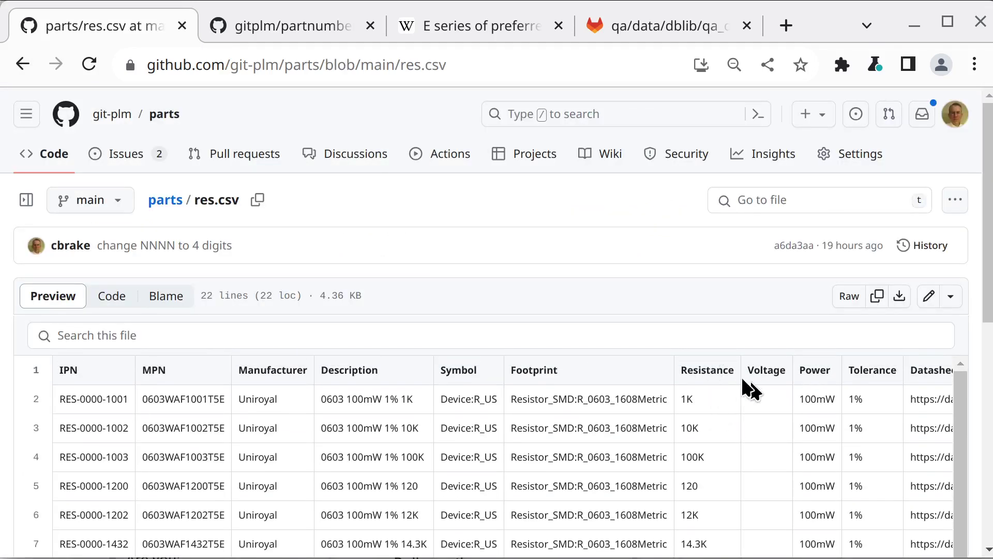
# - View the cap.csv capacitor table, then go back to the repository file list
pyautogui.click(22, 64)
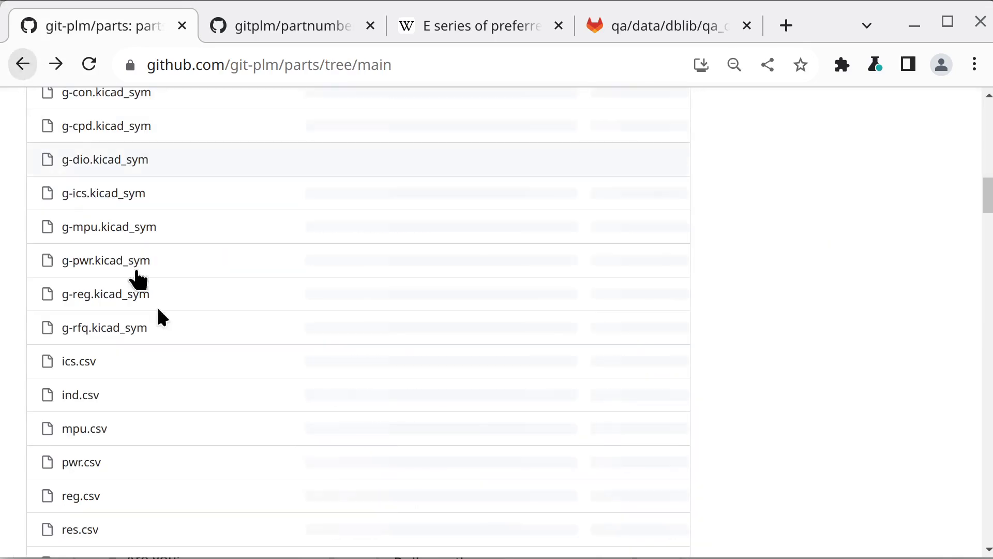
pyautogui.scroll(10, 182, 390)
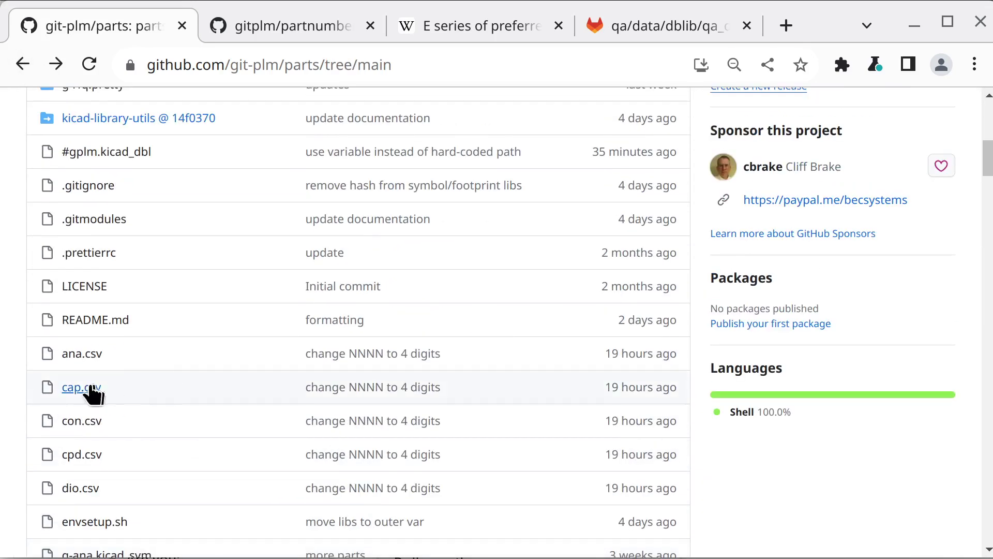
pyautogui.click(89, 388)
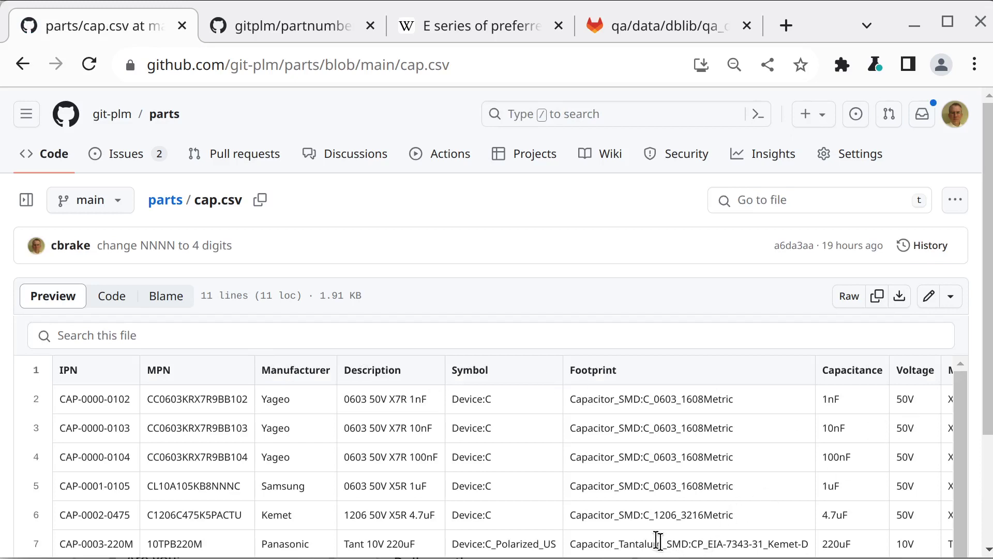
pyautogui.scroll(-1, 796, 453)
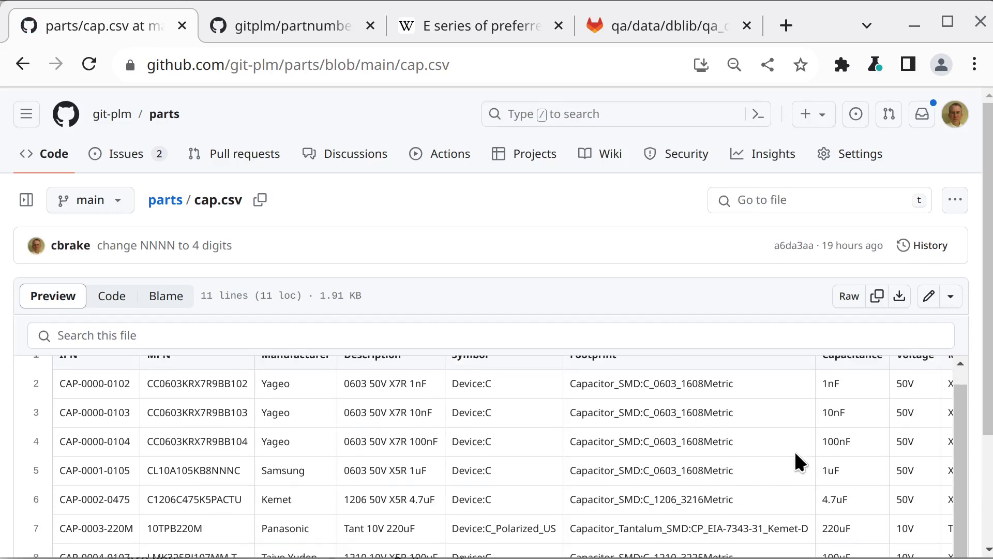
pyautogui.scroll(1, 796, 453)
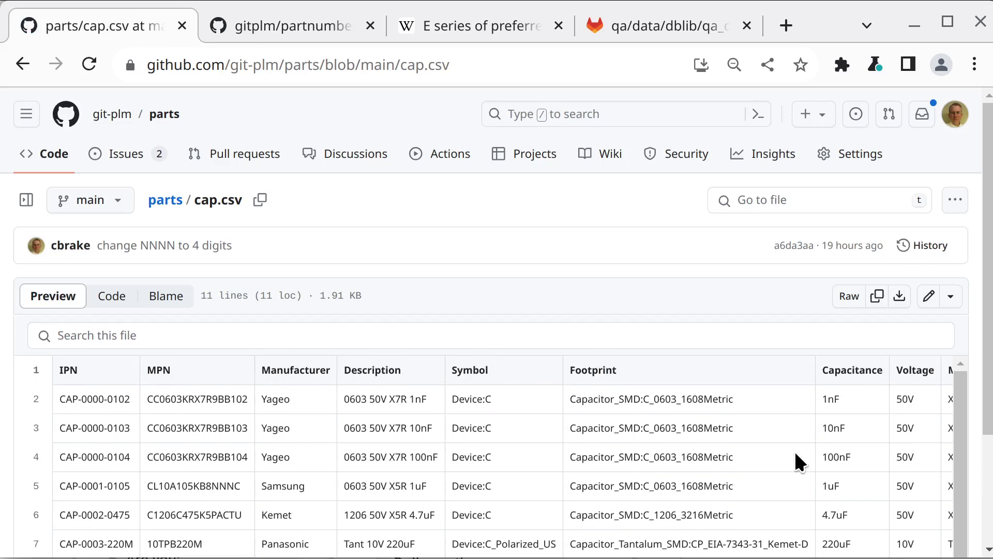
pyautogui.keyDown('ctrl'); pyautogui.scroll(-2, 796, 454); pyautogui.keyUp('ctrl')
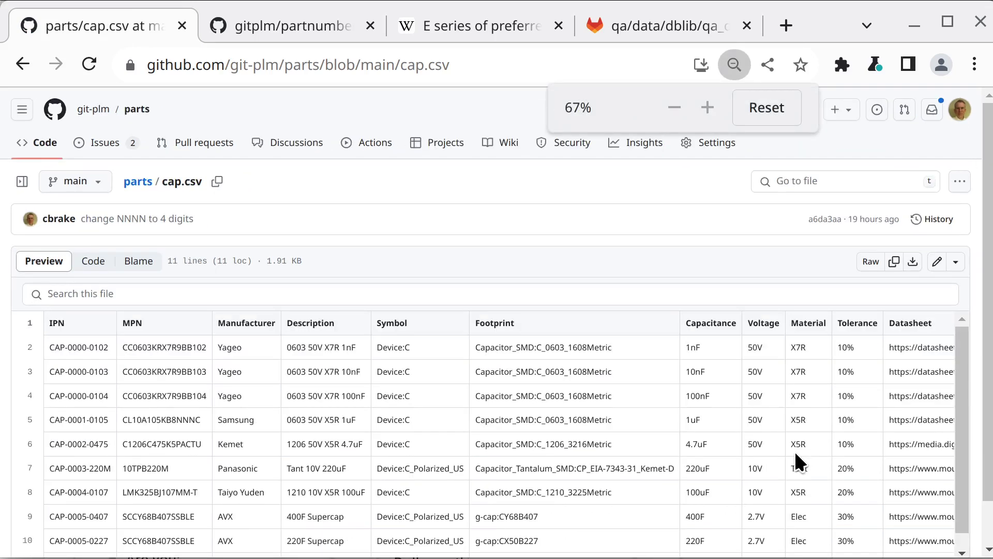
pyautogui.keyDown('ctrl'); pyautogui.scroll(1, 795, 458); pyautogui.keyUp('ctrl')
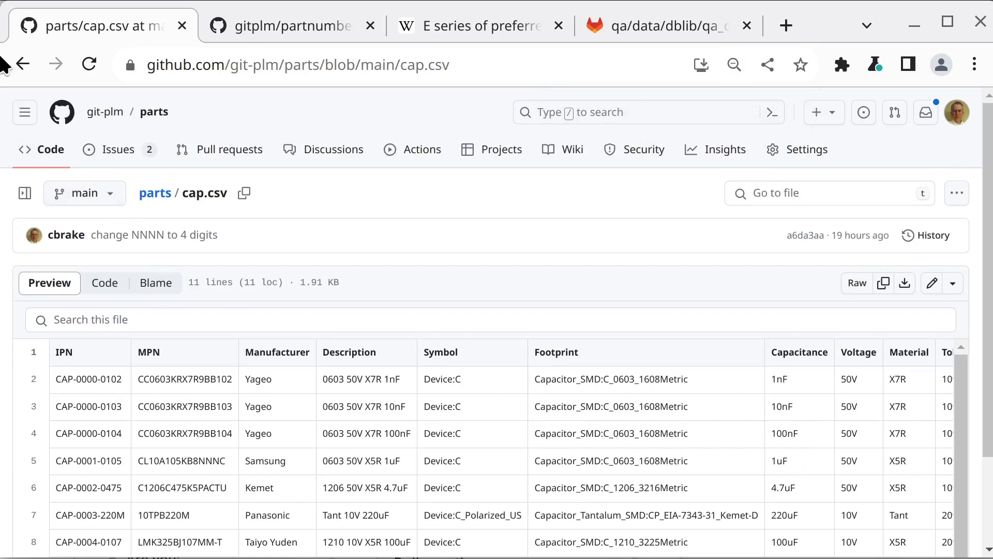
pyautogui.click(23, 64)
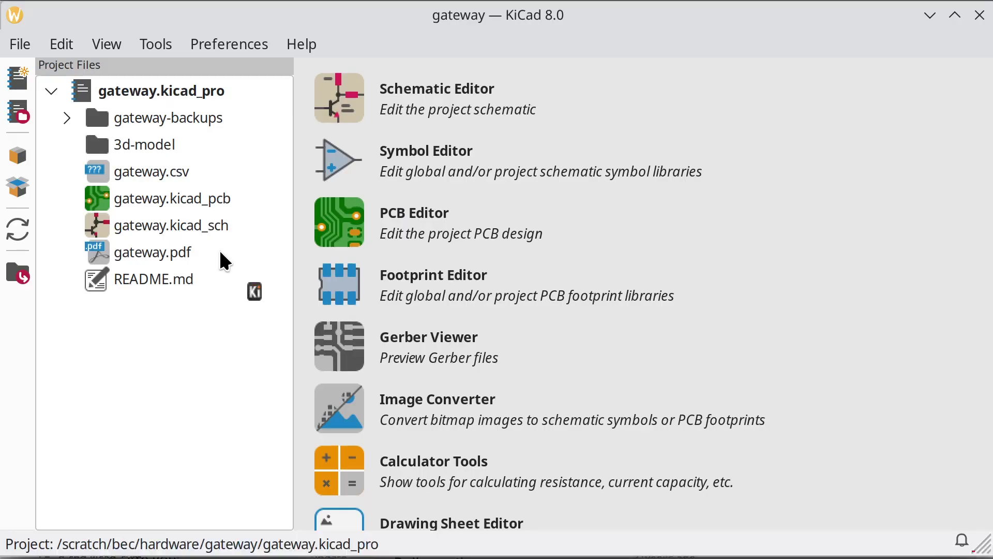
pyautogui.click(230, 44)
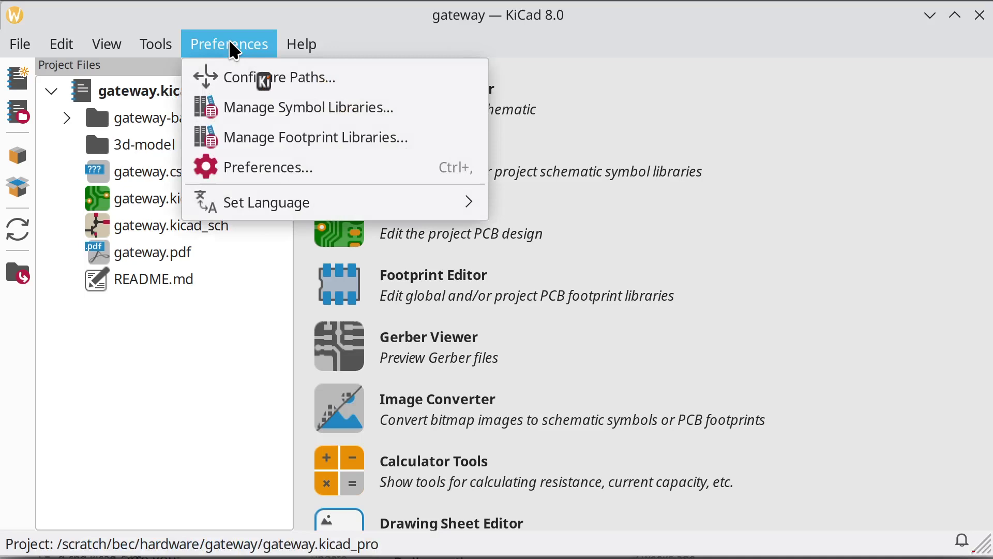
pyautogui.click(238, 77)
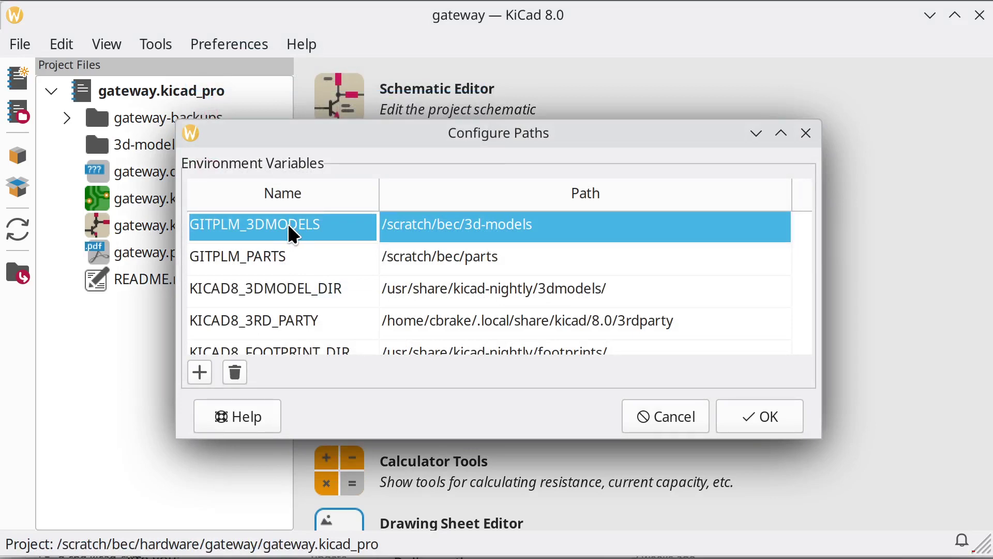
pyautogui.press('Escape')
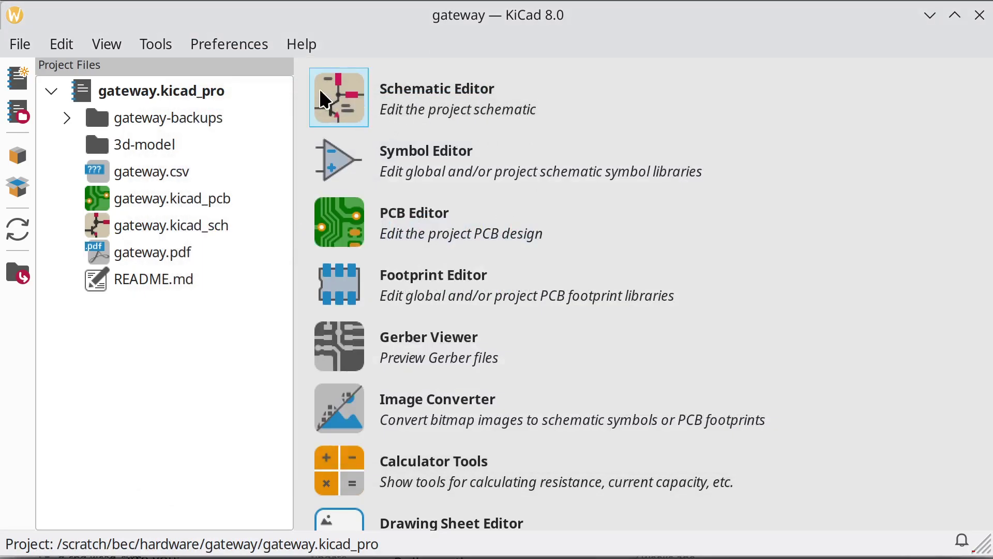
# - Check the global symbol library table, leaving the #gplm library nickname unchanged
pyautogui.click(203, 43)
pyautogui.click(246, 111)
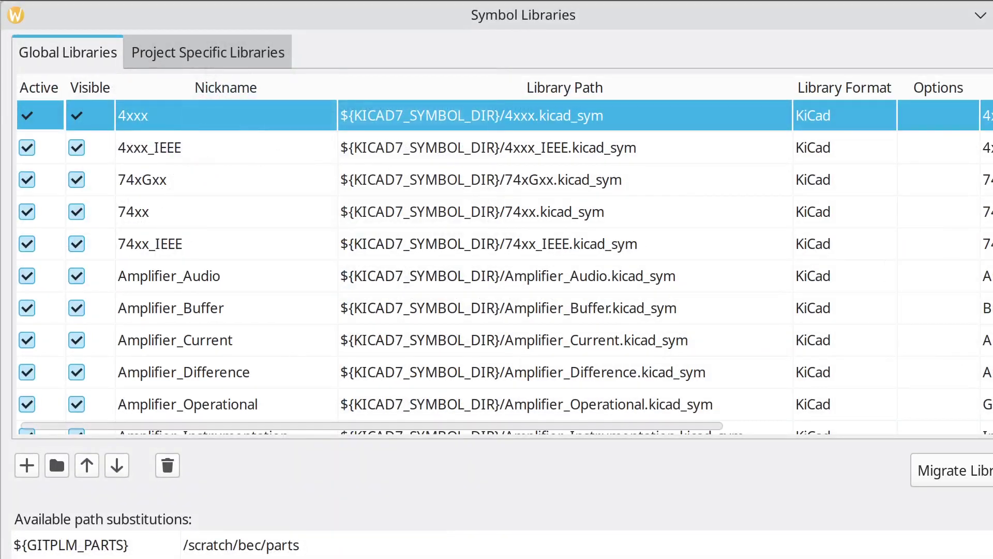
pyautogui.scroll(-20, 549, 338)
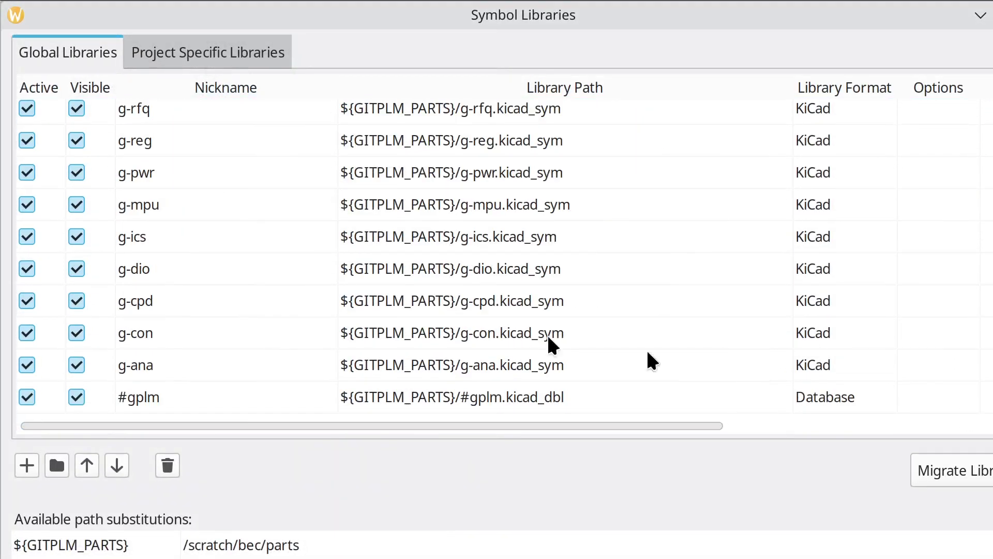
pyautogui.scroll(3, 393, 286)
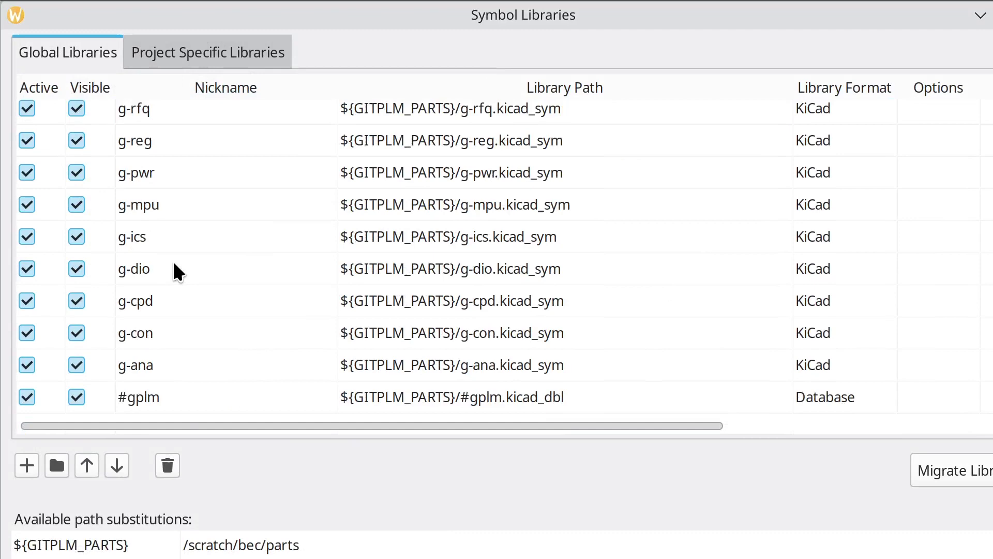
pyautogui.doubleClick(160, 395)
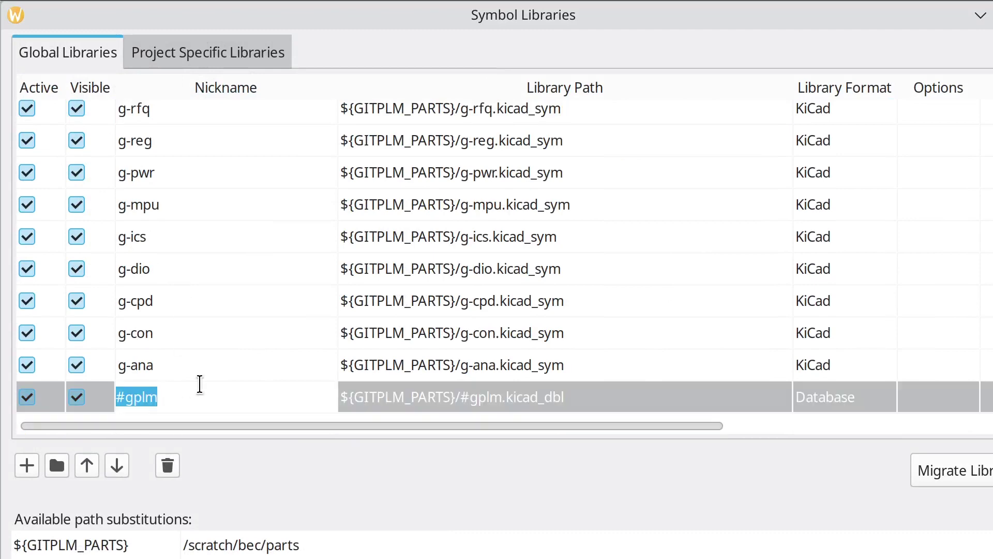
pyautogui.press('Escape')
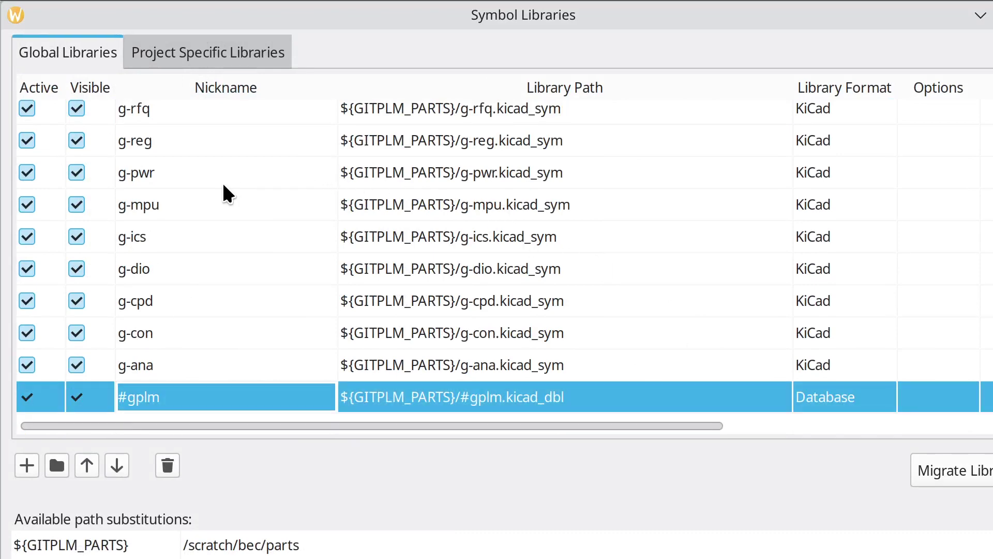
pyautogui.scroll(1, 228, 196)
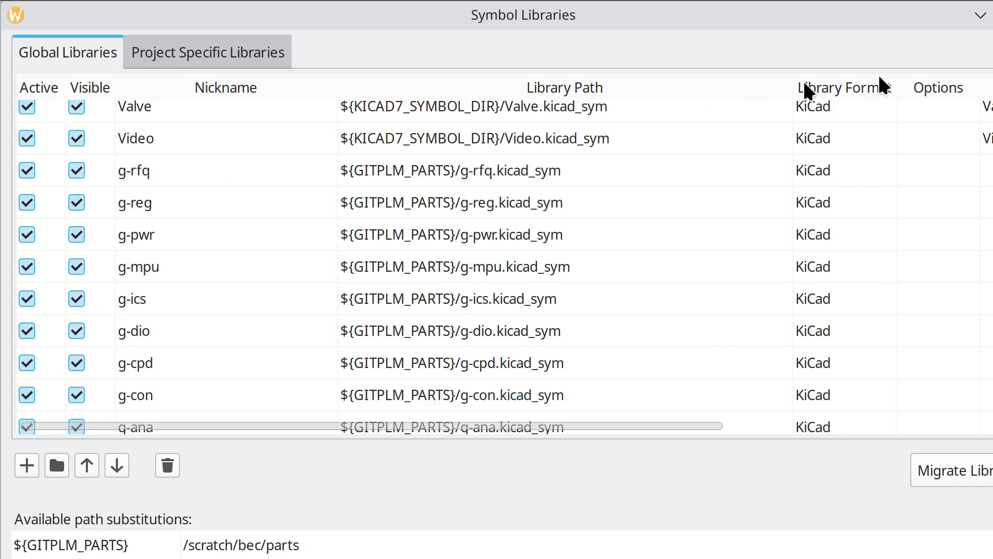
pyautogui.press('Escape')
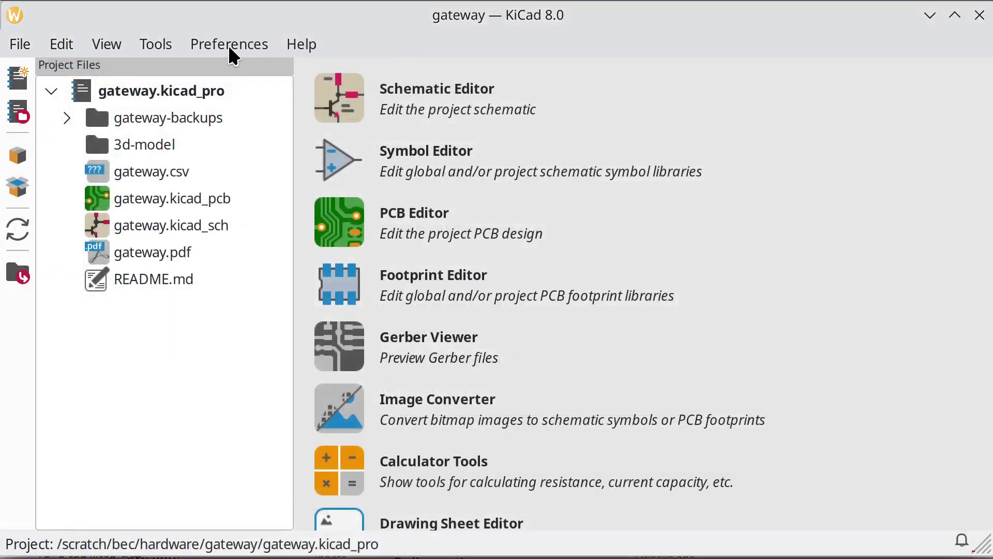
# - Review the g- footprint library entries, then open the gateway schematic in the Schematic Editor
pyautogui.click(228, 45)
pyautogui.click(272, 136)
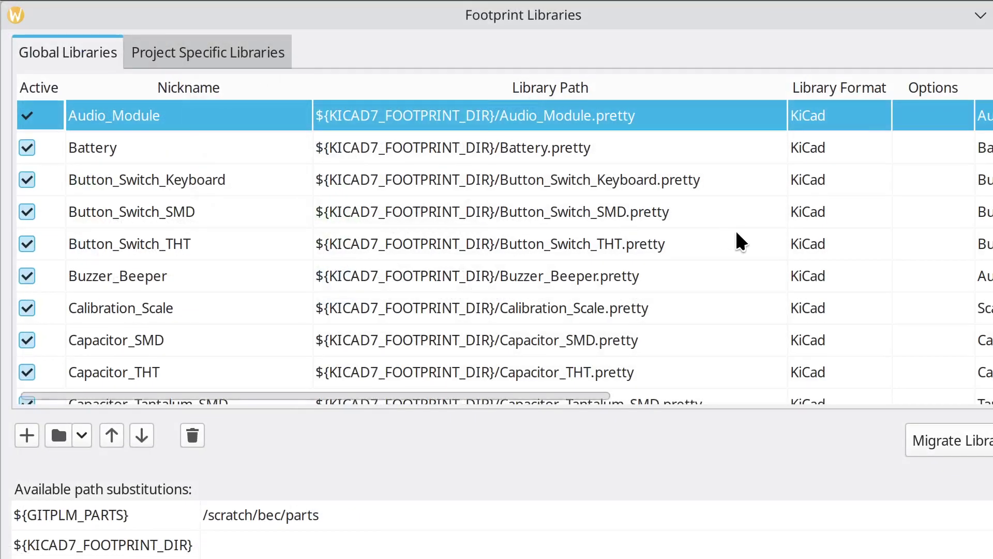
pyautogui.scroll(-20, 505, 248)
pyautogui.scroll(-5, 505, 248)
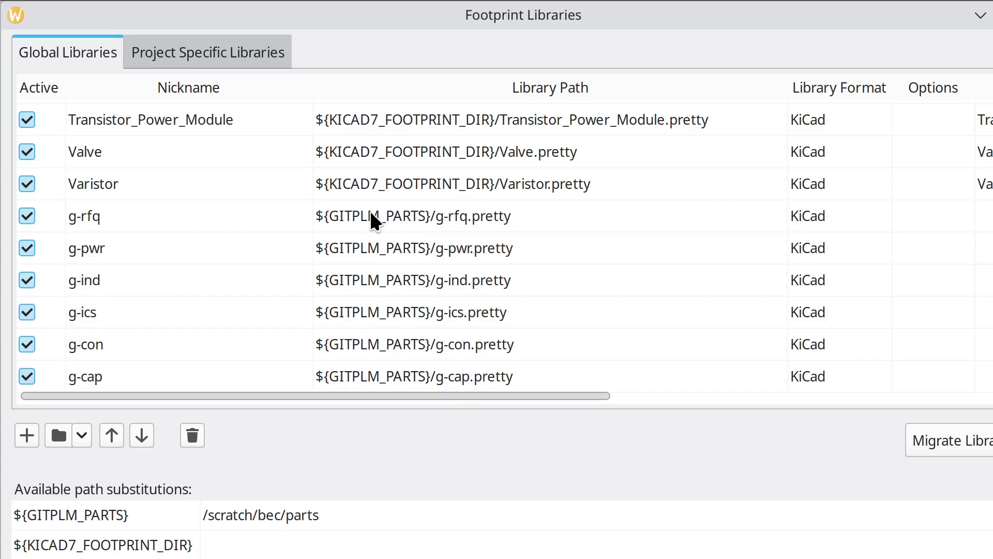
pyautogui.press('Escape')
pyautogui.click(342, 103)
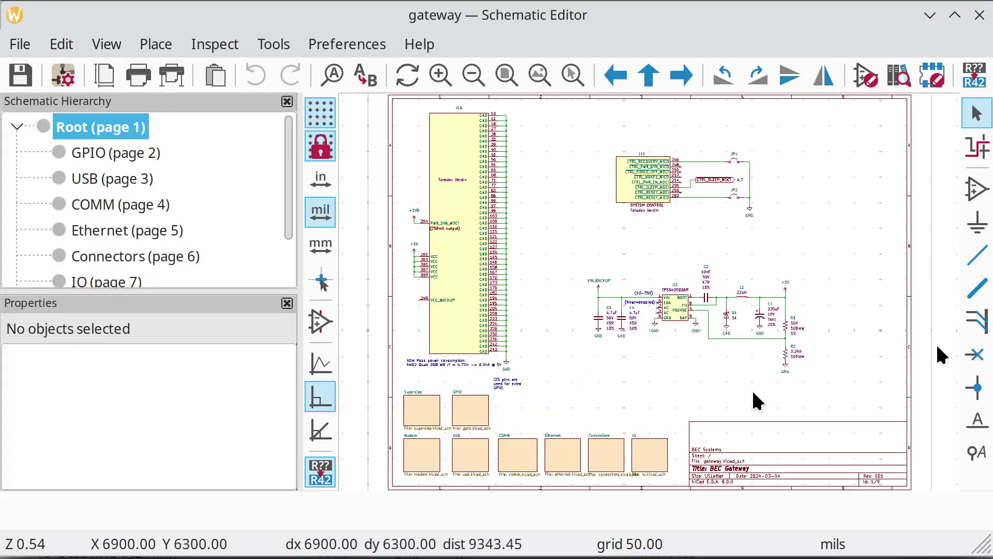
# - Add symbol ICS-0001-0001 from the #gplm - ics group in the Choose Symbol dialog
pyautogui.press('a')
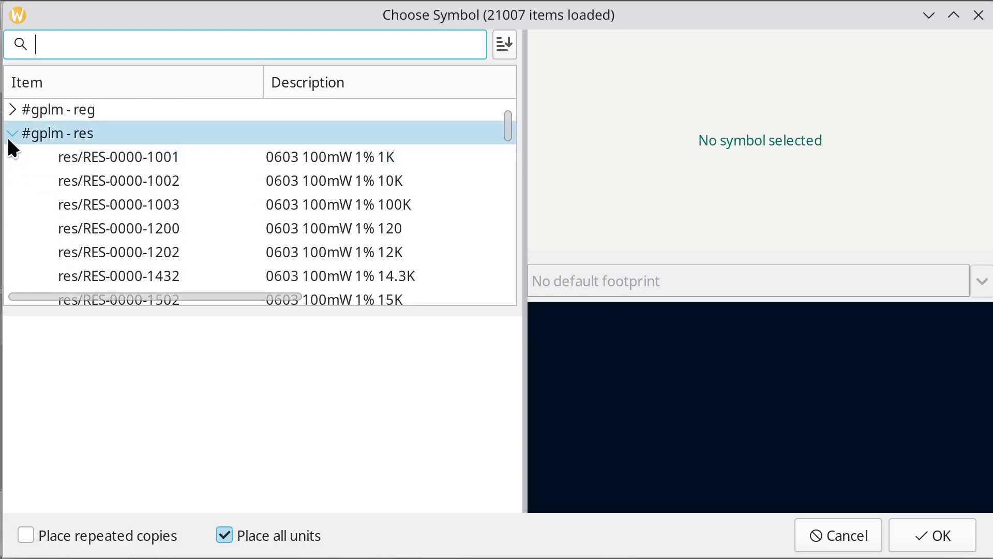
pyautogui.click(9, 136)
pyautogui.scroll(-2, 67, 186)
pyautogui.scroll(7, 66, 186)
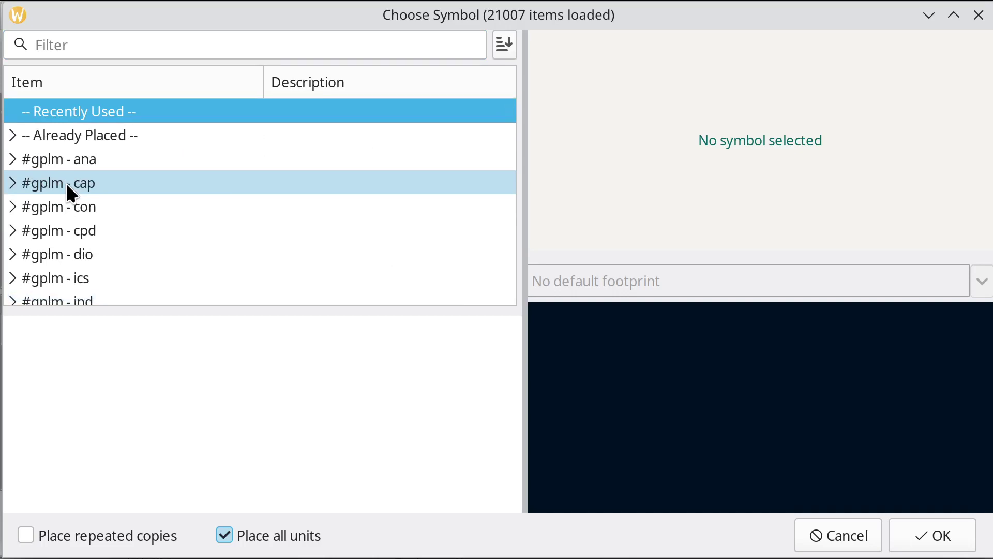
pyautogui.scroll(-4, 66, 182)
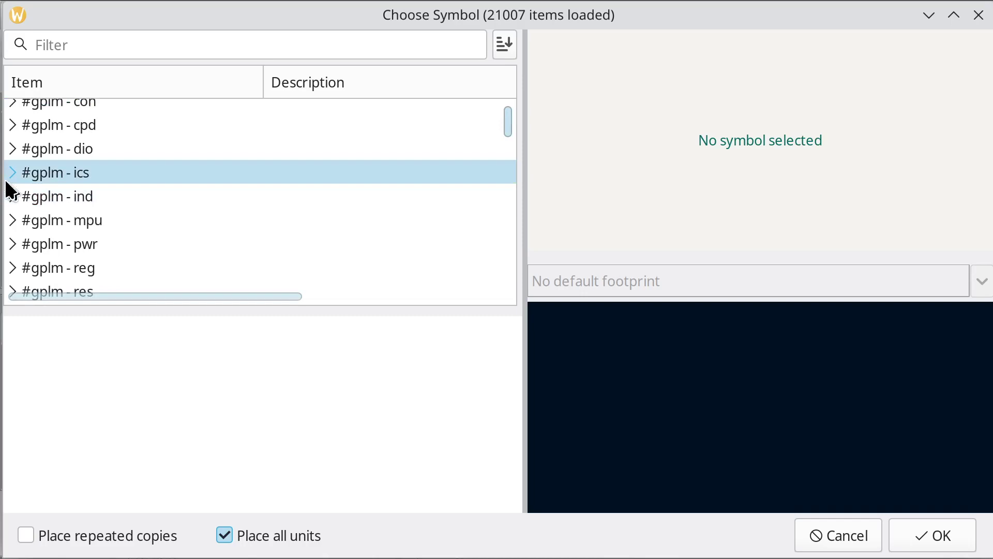
pyautogui.click(11, 176)
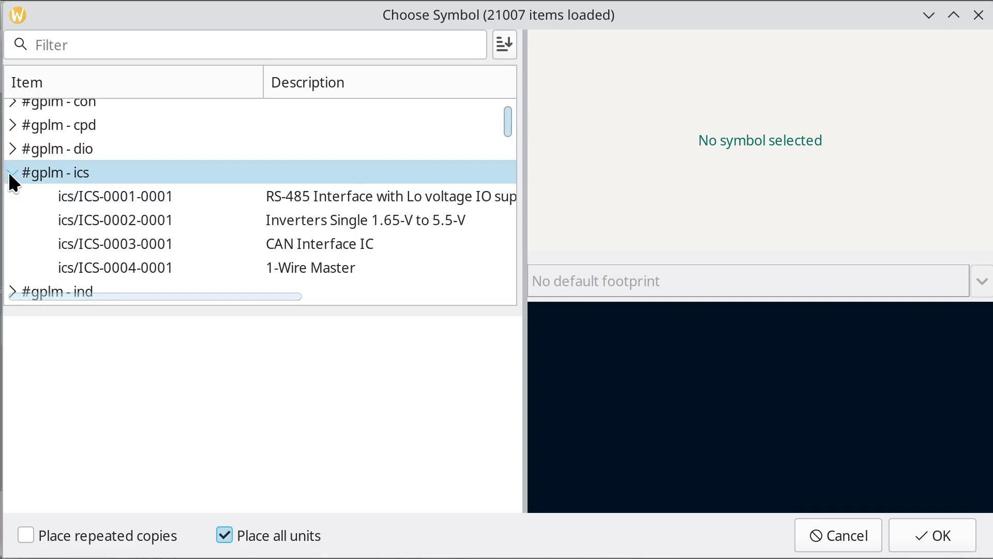
pyautogui.doubleClick(76, 198)
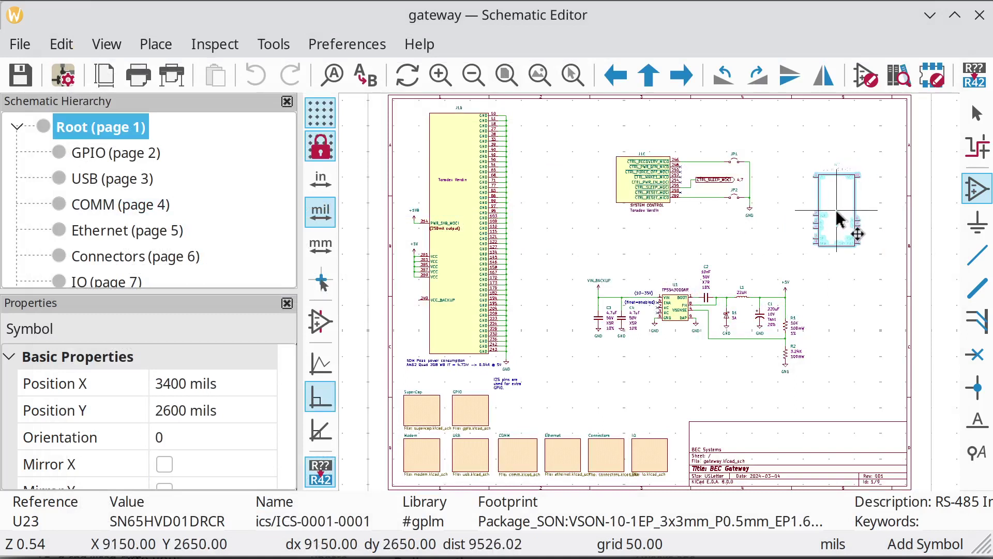
# - Place U23 at the sheet's upper right, inspect its IPN, Manufacturer and MPN, then delete it
pyautogui.click(839, 220)
pyautogui.press('Escape')
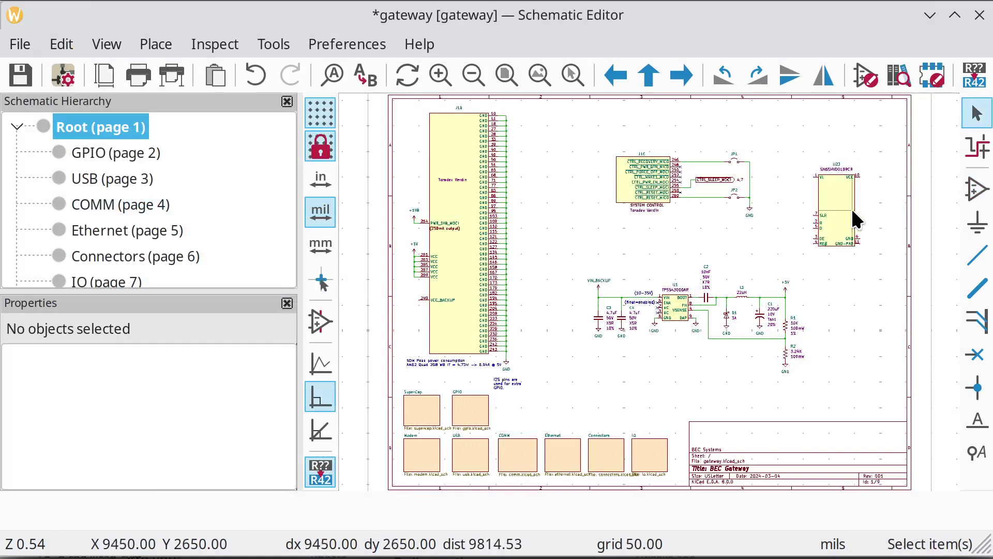
pyautogui.doubleClick(847, 213)
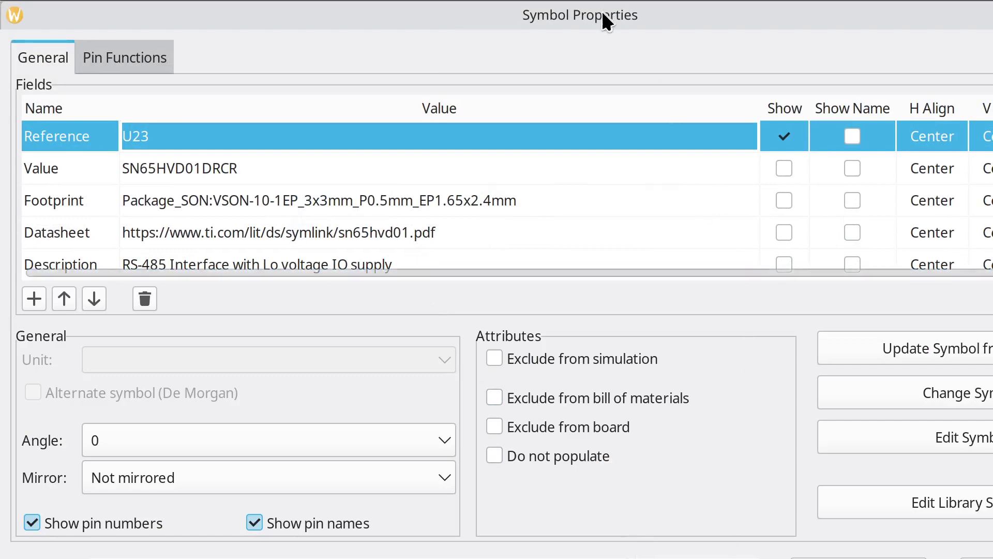
pyautogui.moveTo(601, 9); pyautogui.dragTo(640, 3)
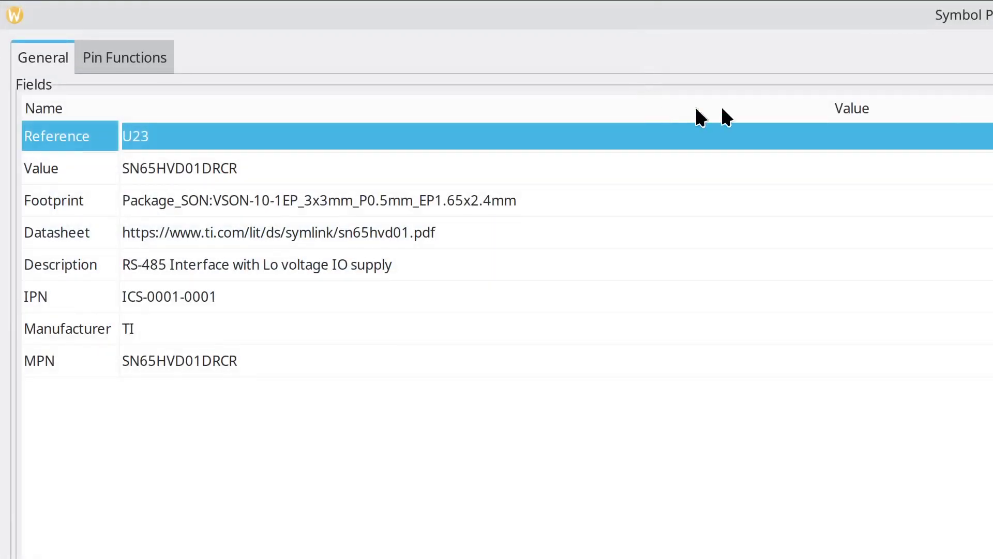
pyautogui.press('Escape')
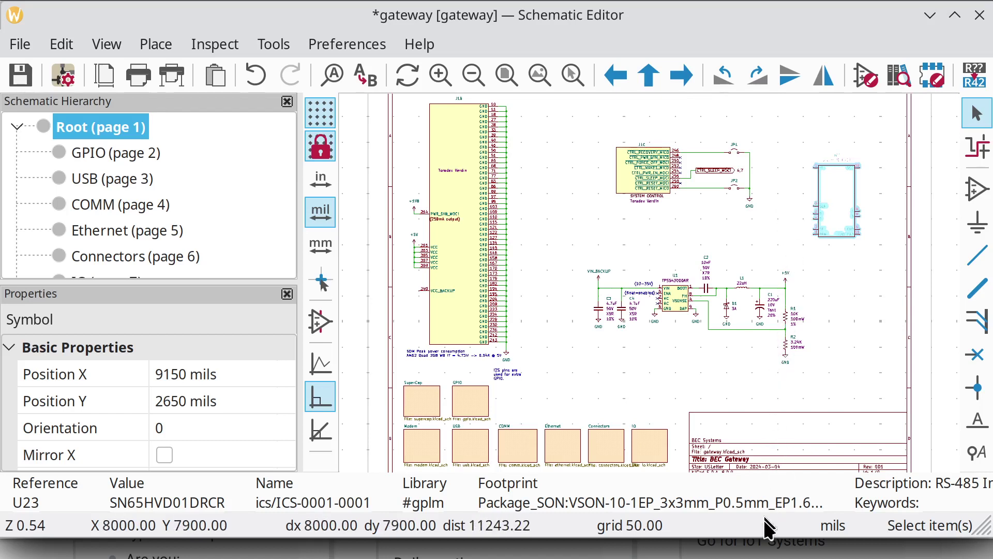
pyautogui.moveTo(763, 537); pyautogui.dragTo(764, 550)
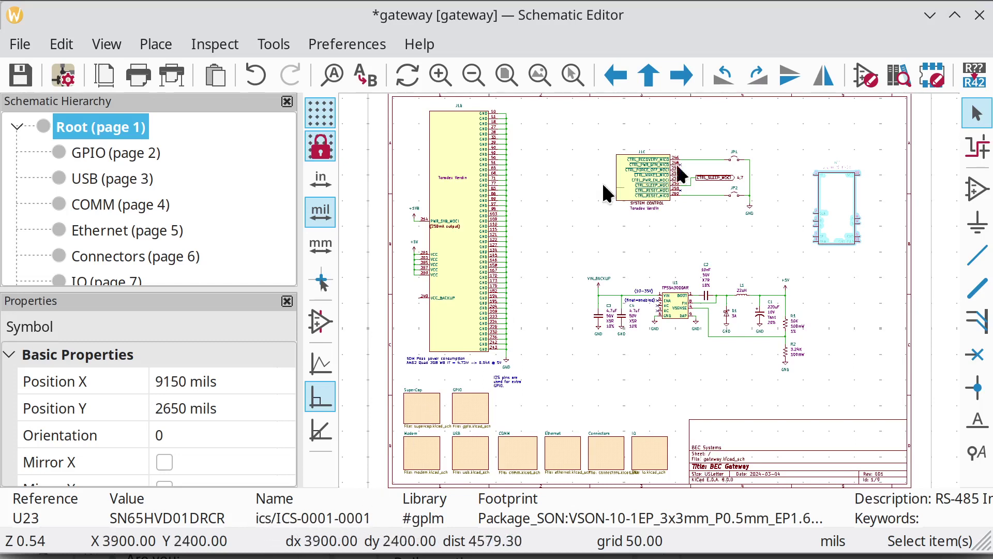
pyautogui.press('Delete')
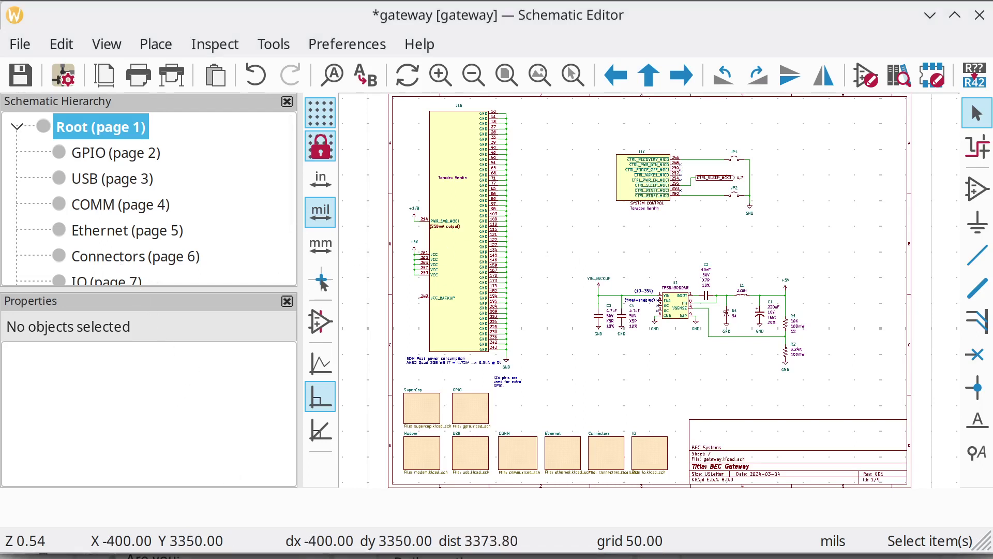
# - Quit the Schematic Editor discarding changes, then open res.csv in LibreOffice Calc from Konsole
pyautogui.hotkey('ctrl', 'q')
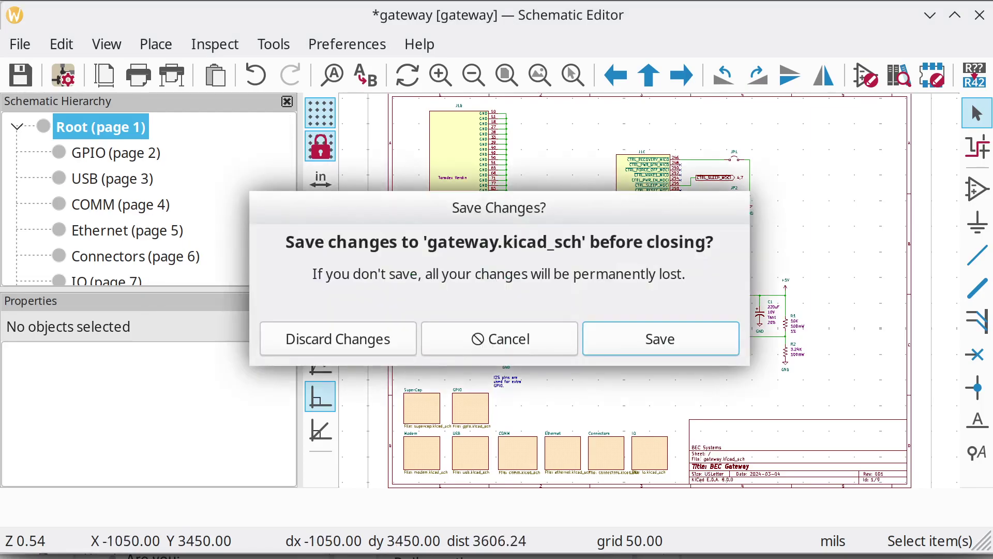
pyautogui.click(360, 345)
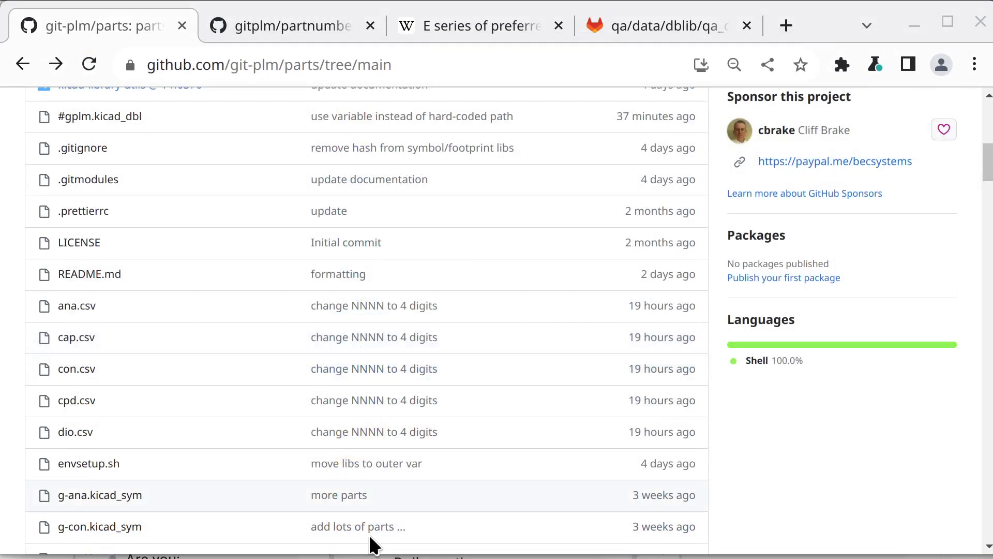
pyautogui.hotkey('alt', 'Tab')
pyautogui.press('Return')
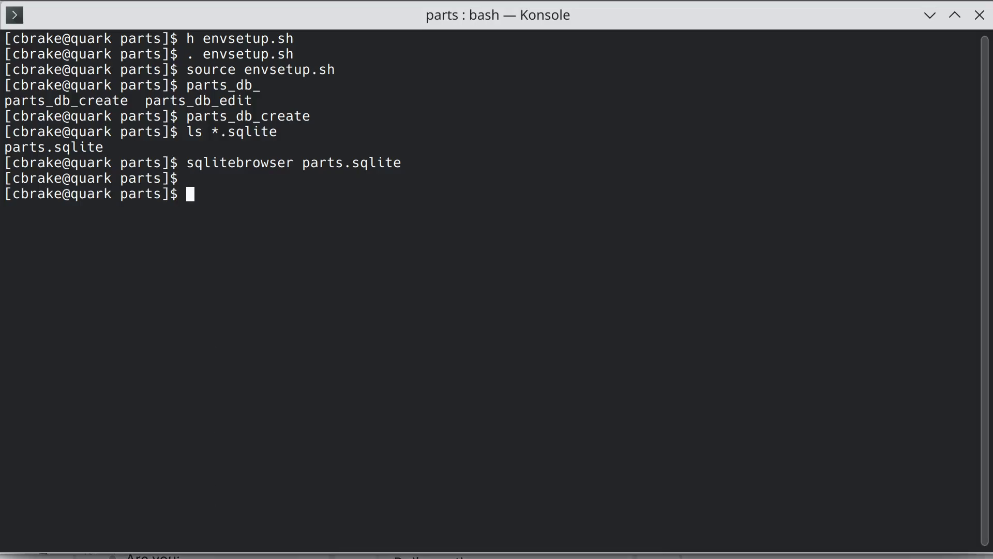
pyautogui.write('libreoffice ')
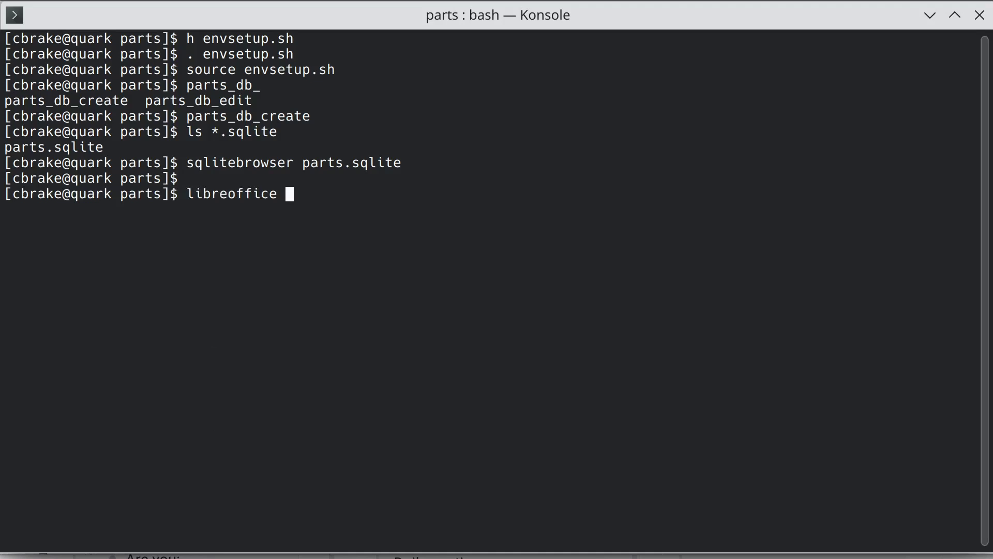
pyautogui.write('res.csv')
pyautogui.press('Return')
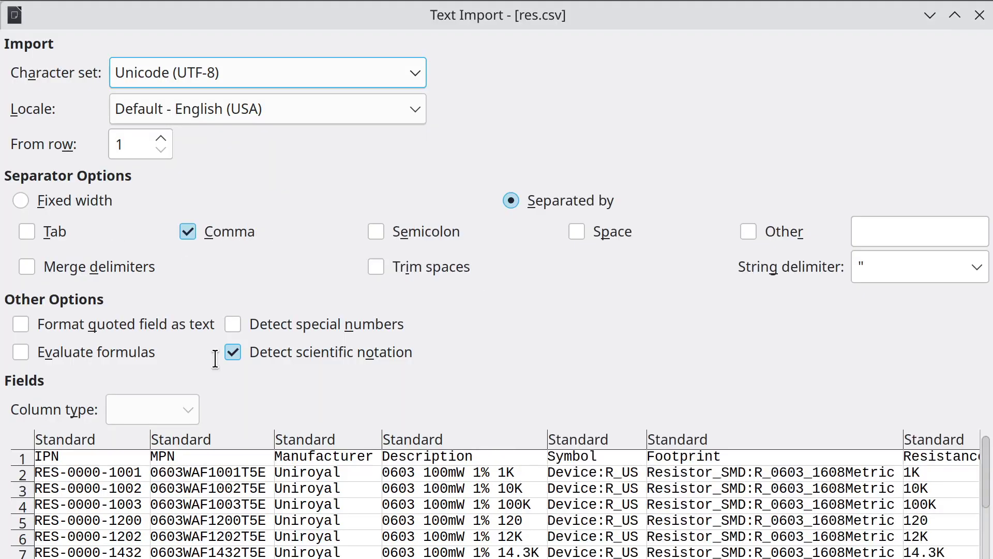
pyautogui.press('Return')
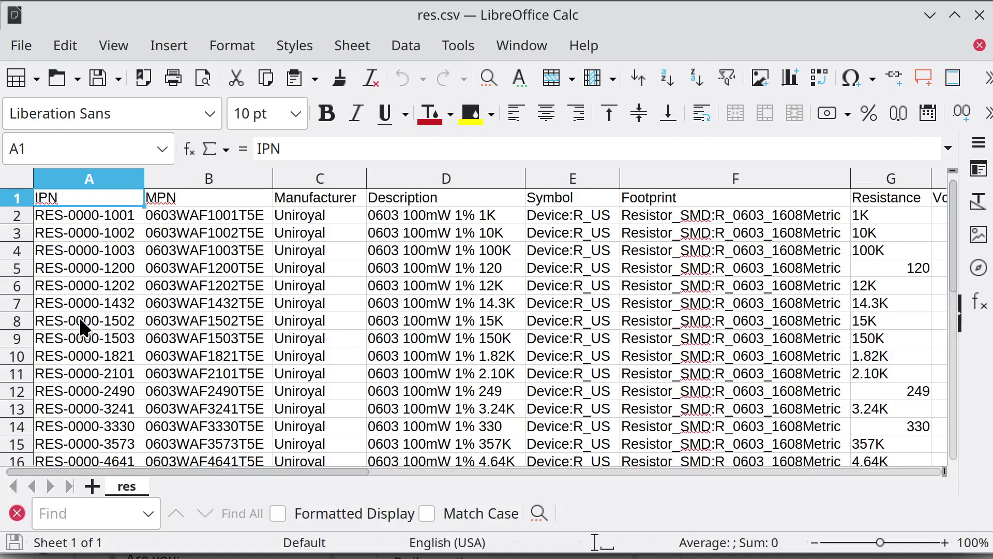
pyautogui.scroll(-1, 78, 322)
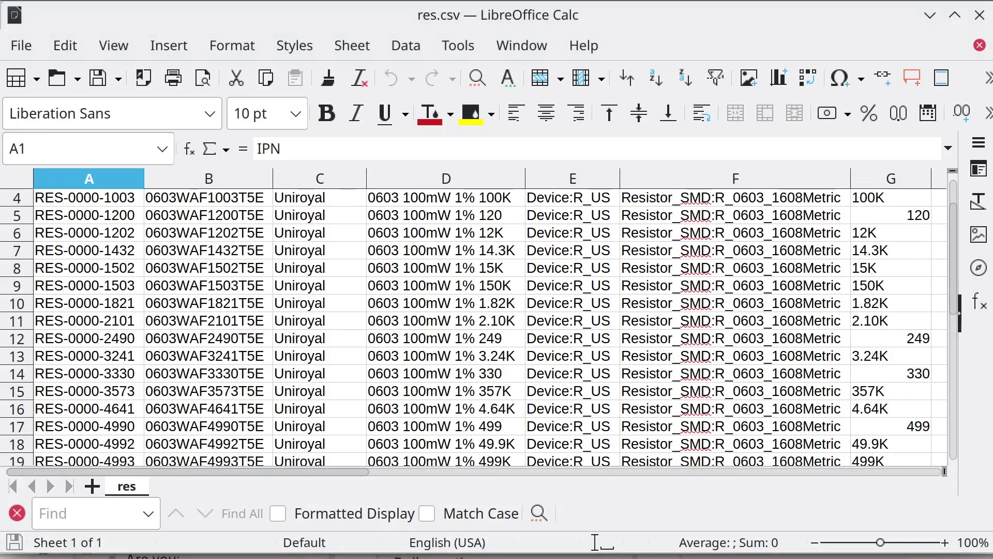
pyautogui.hotkey('alt', 'Tab')
pyautogui.click(413, 23)
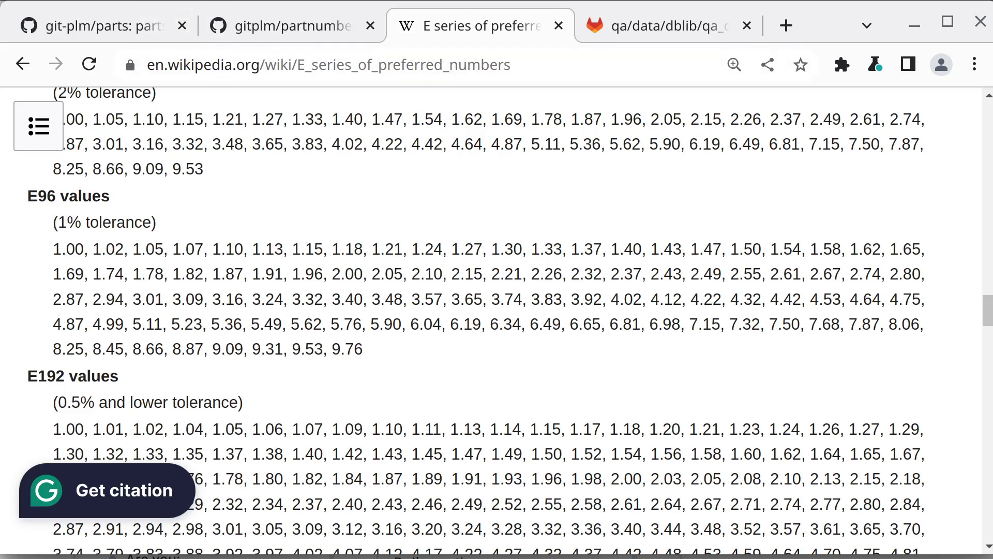
pyautogui.hotkey('alt', 'Tab')
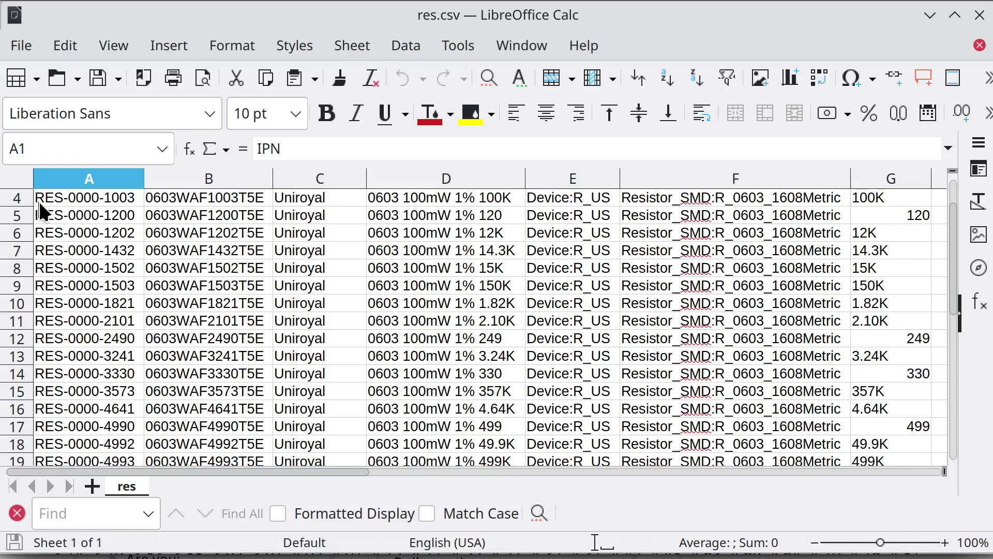
# - Insert a blank row 12 above the 249 resistor row
pyautogui.click(95, 266)
pyautogui.press('Down')
pyautogui.press('Down')
pyautogui.press('Down')
pyautogui.press('Down')
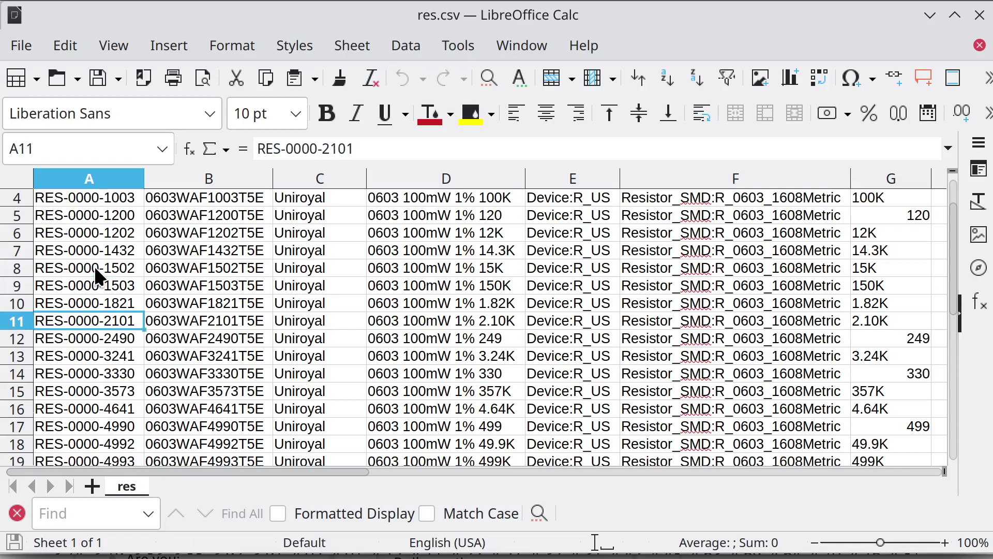
pyautogui.click(12, 338)
pyautogui.rightClick(13, 335)
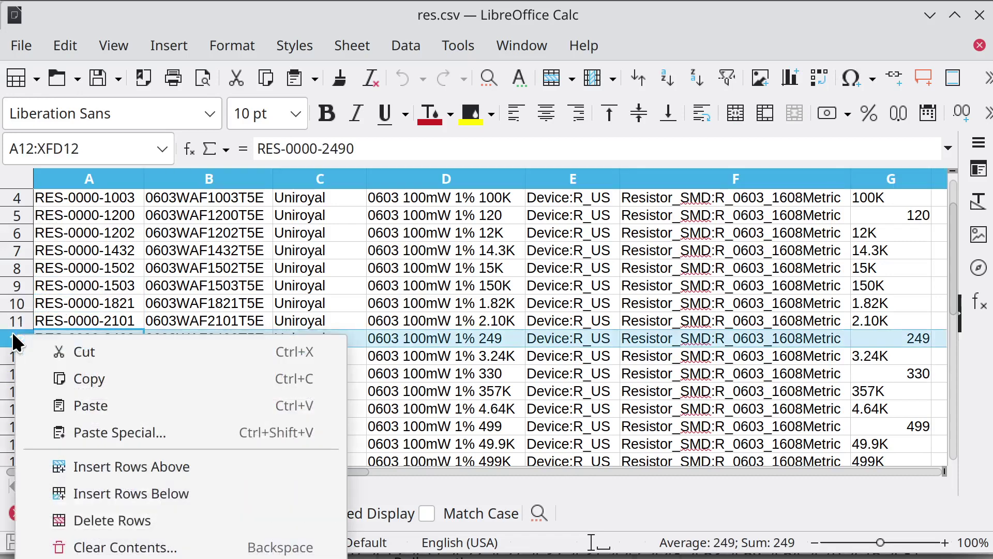
pyautogui.click(102, 466)
# - Copy the 2.10K resistor row 11 into the new row 12
pyautogui.click(64, 329)
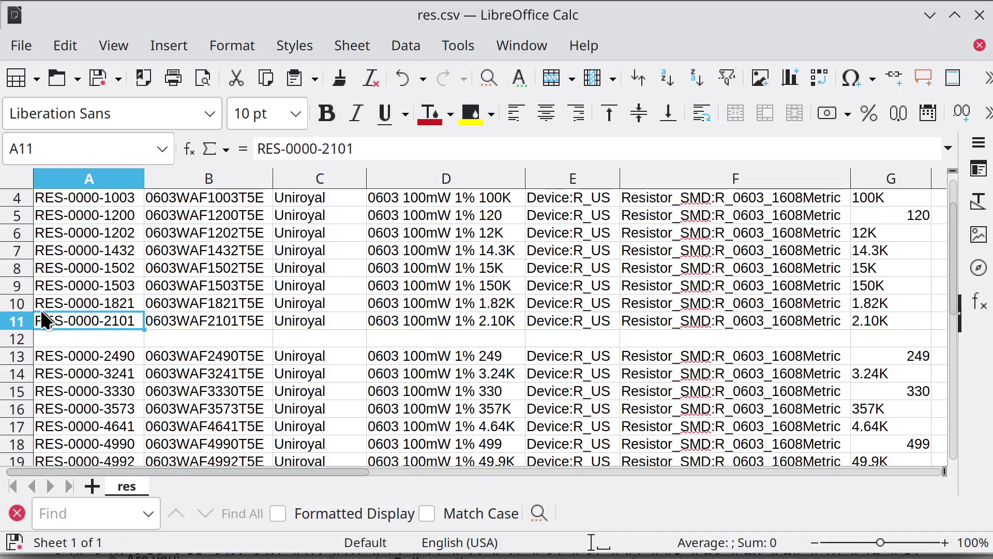
pyautogui.click(17, 320)
pyautogui.rightClick(18, 320)
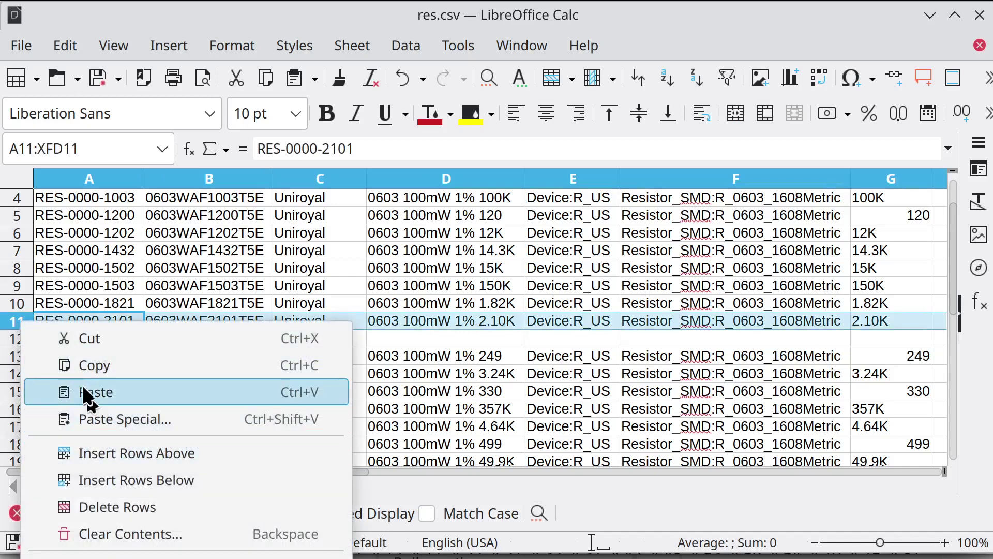
pyautogui.click(81, 363)
pyautogui.click(91, 339)
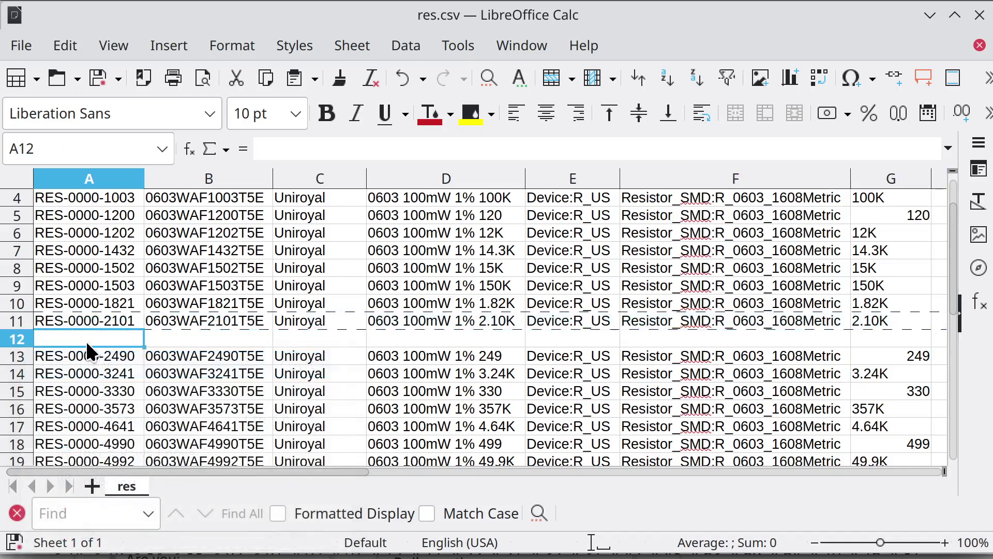
pyautogui.hotkey('ctrl', 'v')
pyautogui.press('Tab')
pyautogui.hotkey('shift', 'Tab')
# - Change A12 to RES-0000-2322 and B12 to part number 0603WAF2322T5E
pyautogui.press('F2')
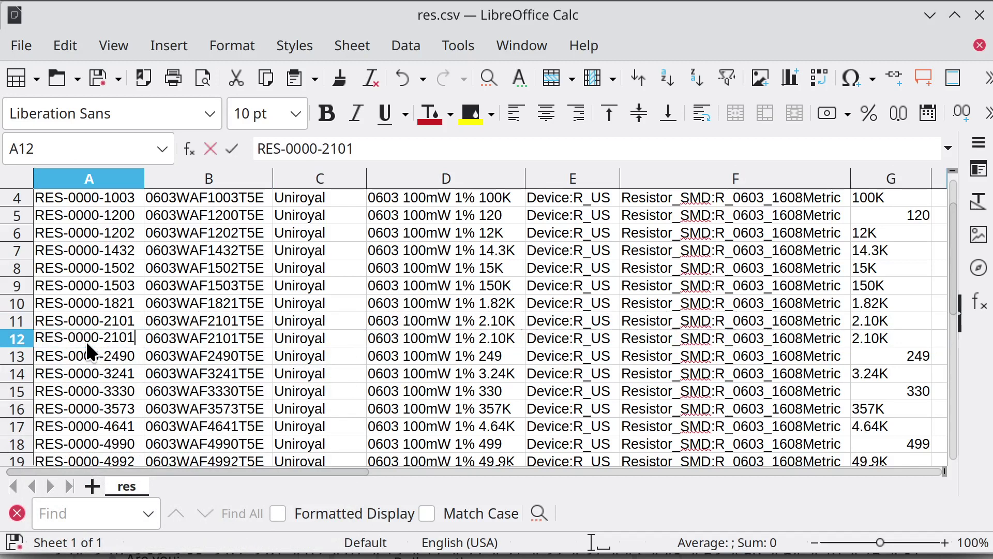
pyautogui.press('BackSpace')
pyautogui.press('BackSpace')
pyautogui.press('BackSpace')
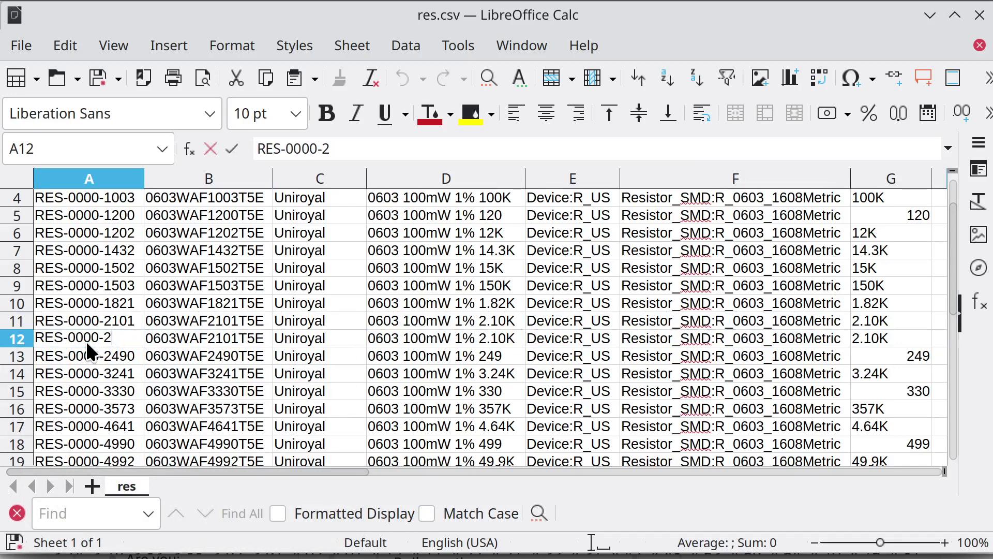
pyautogui.write('322')
pyautogui.press('Return')
pyautogui.press('Up')
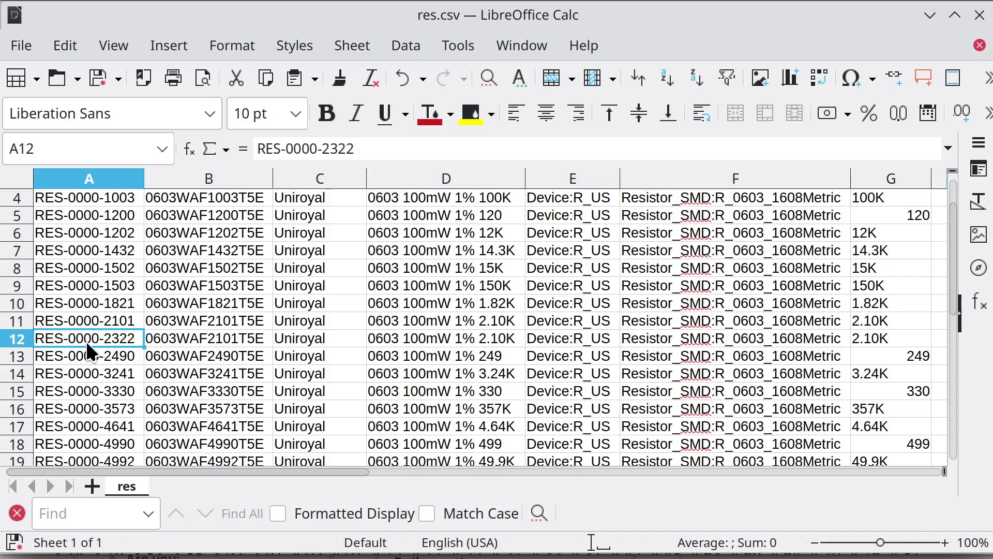
pyautogui.press('Right')
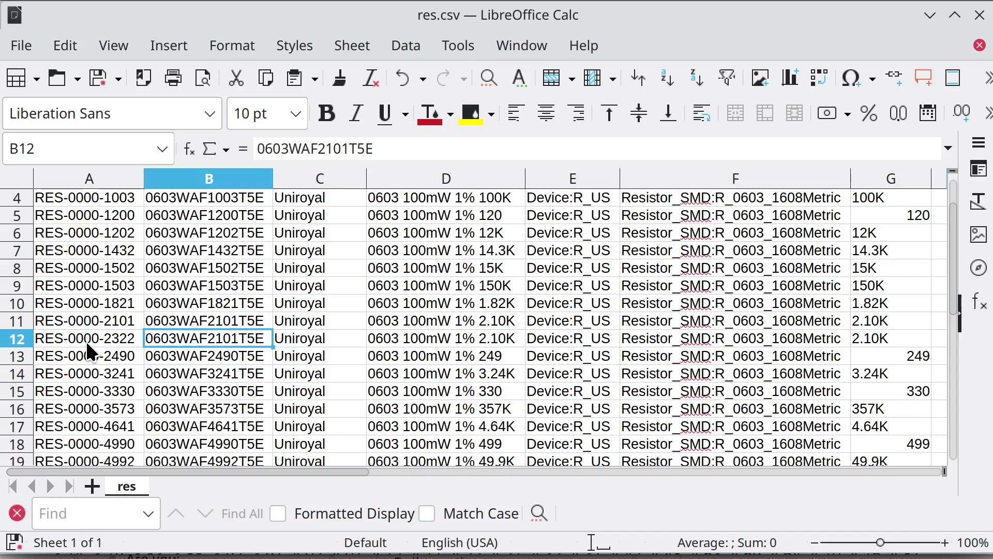
pyautogui.press('F2')
pyautogui.press('BackSpace')
pyautogui.press('BackSpace')
pyautogui.press('BackSpace')
pyautogui.press('BackSpace')
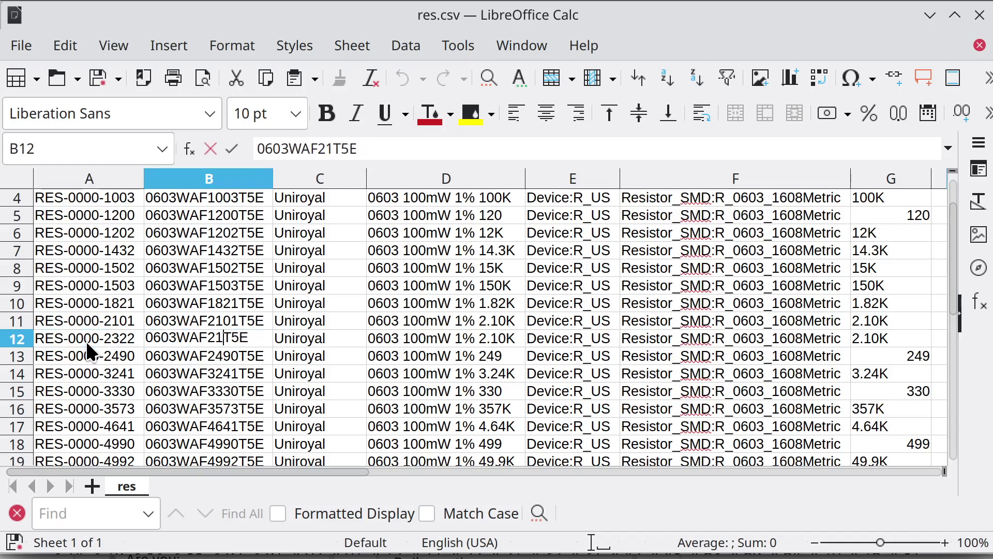
pyautogui.write('2322')
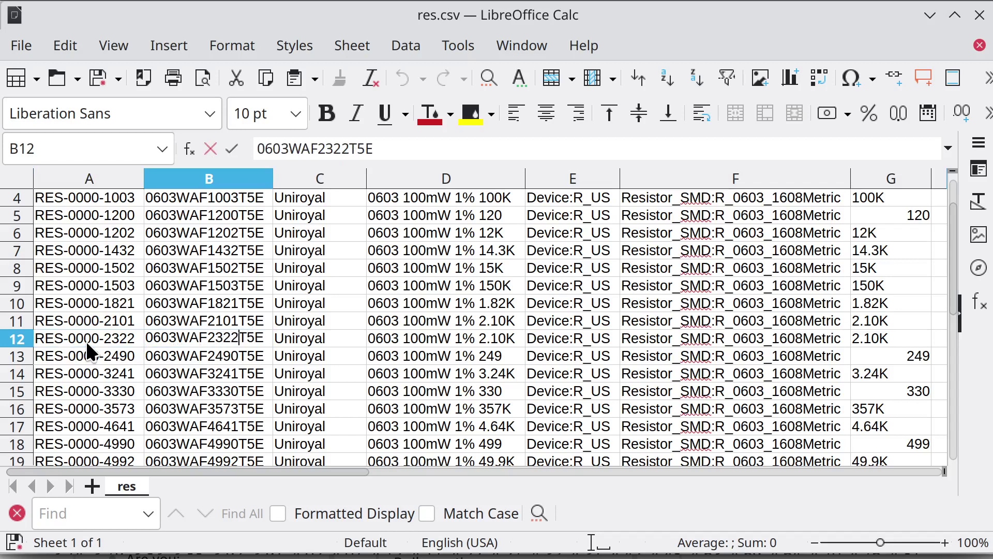
pyautogui.press('Return')
# - Set the D12 description and G12 value to 23.2K
pyautogui.press('Up')
pyautogui.press('Right')
pyautogui.press('Right')
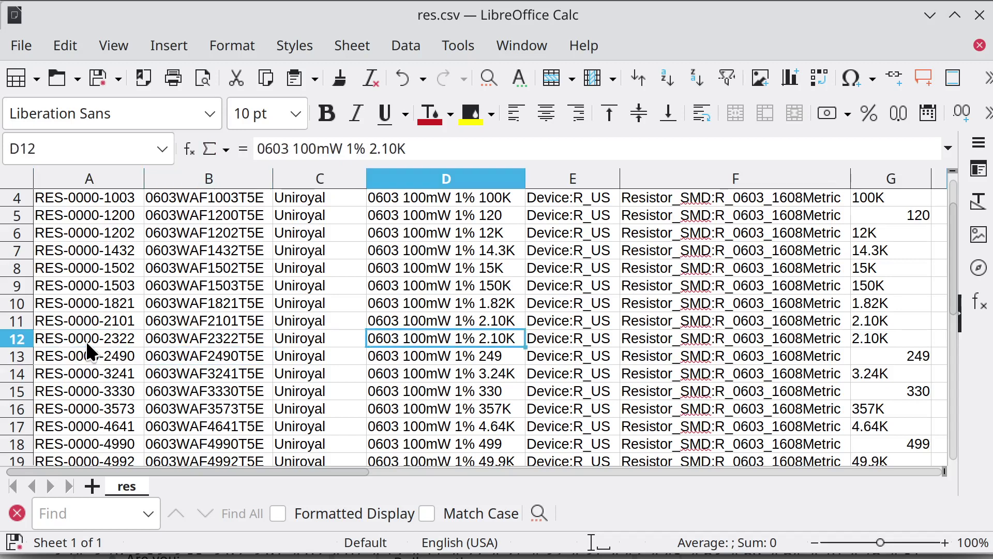
pyautogui.press('F2')
pyautogui.press('BackSpace')
pyautogui.press('BackSpace')
pyautogui.write('3.2K')
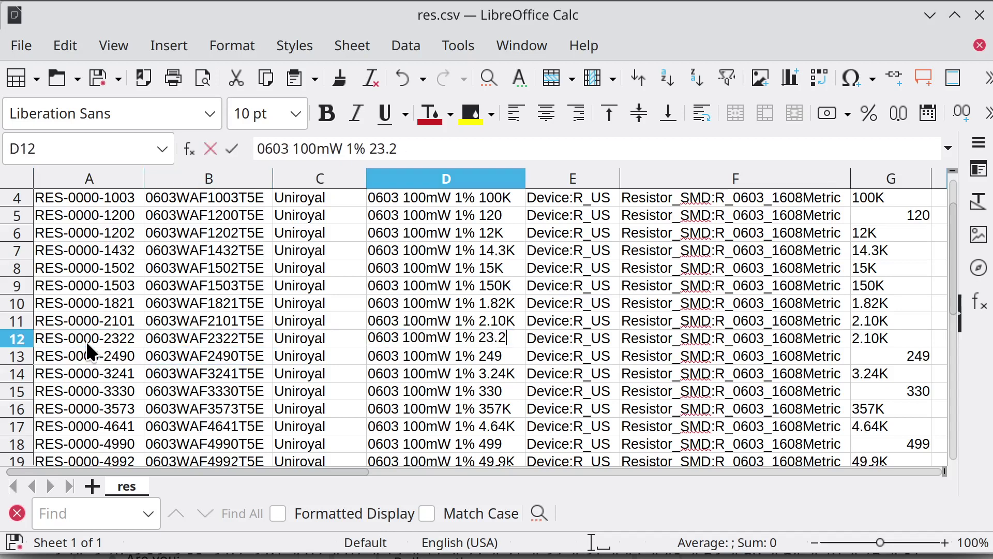
pyautogui.press('Return')
pyautogui.press('Up')
pyautogui.press('Right')
pyautogui.press('Right')
pyautogui.press('Right')
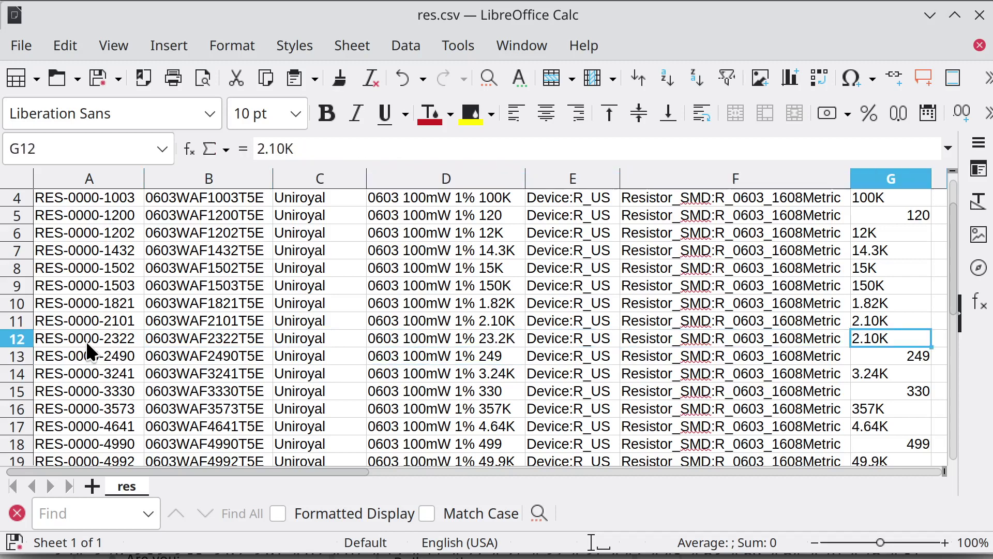
pyautogui.write('23.2K')
pyautogui.press('Return')
pyautogui.press('Up')
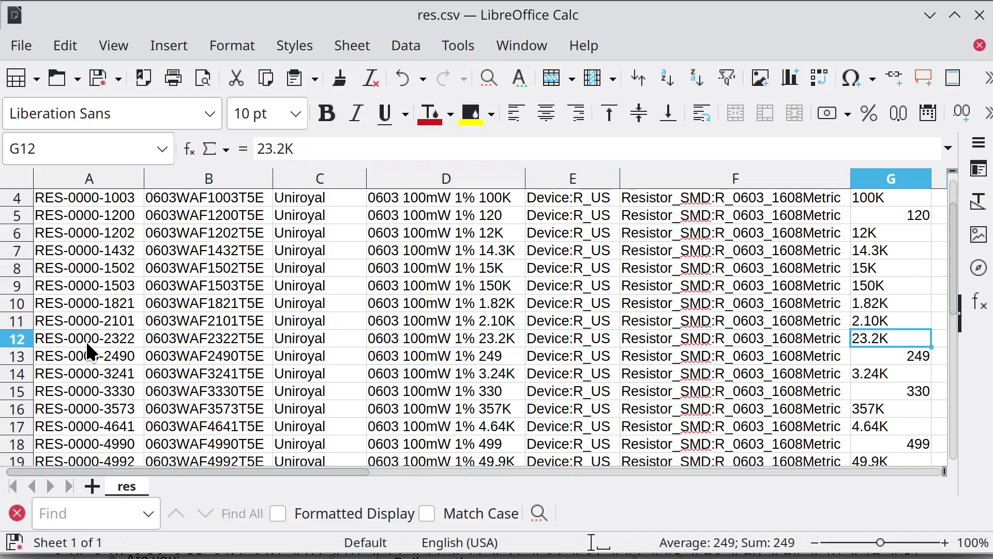
pyautogui.press('Left')
pyautogui.press('Left')
pyautogui.press('Left')
pyautogui.press('Left')
pyautogui.press('Left')
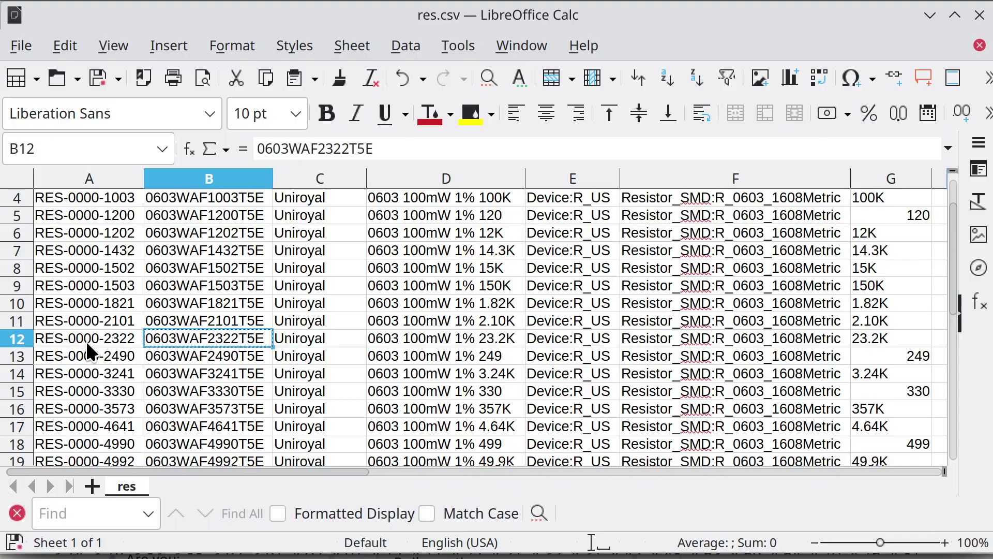
pyautogui.hotkey('alt', 'Tab')
# - Search 0603WAF2322T5E and confirm on its LCSC page that it is a 23.2kΩ 0603 resistor
pyautogui.hotkey('ctrl', 't')
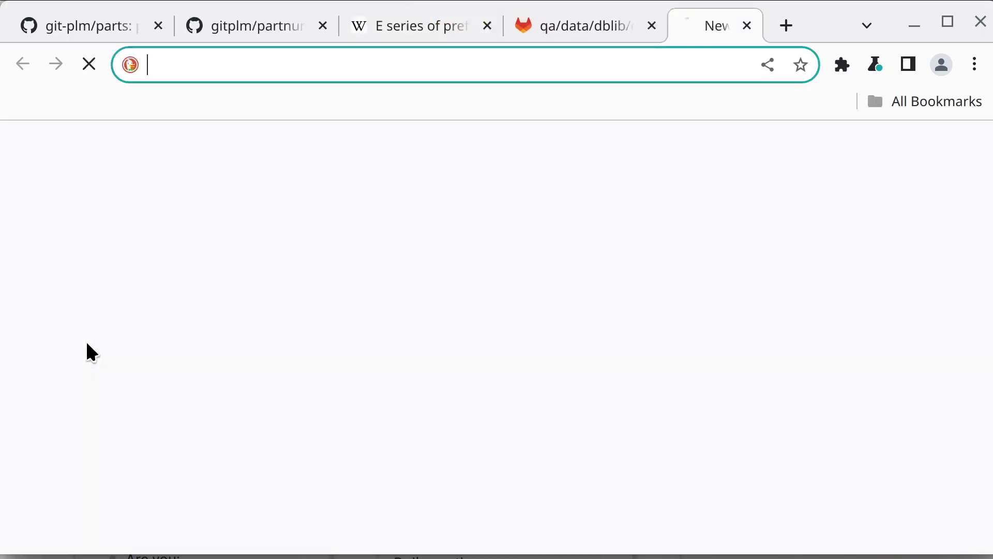
pyautogui.hotkey('ctrl', 'v')
pyautogui.press('Return')
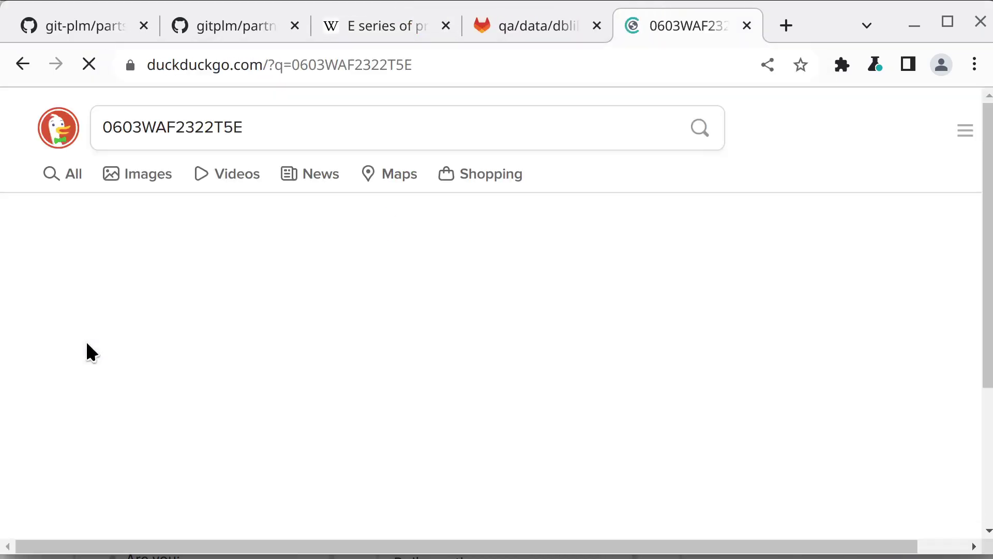
pyautogui.scroll(-1, 280, 292)
pyautogui.scroll(-2, 281, 300)
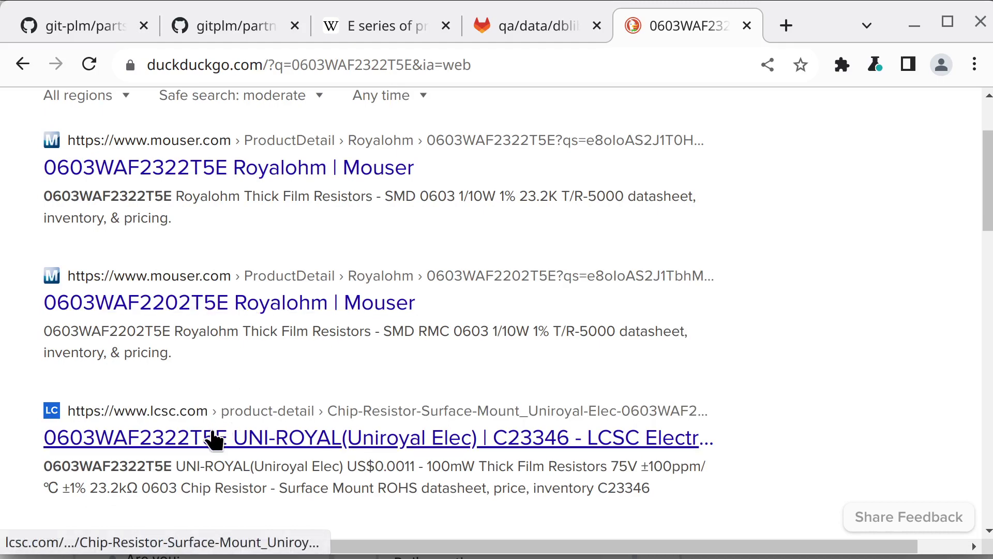
pyautogui.click(215, 437)
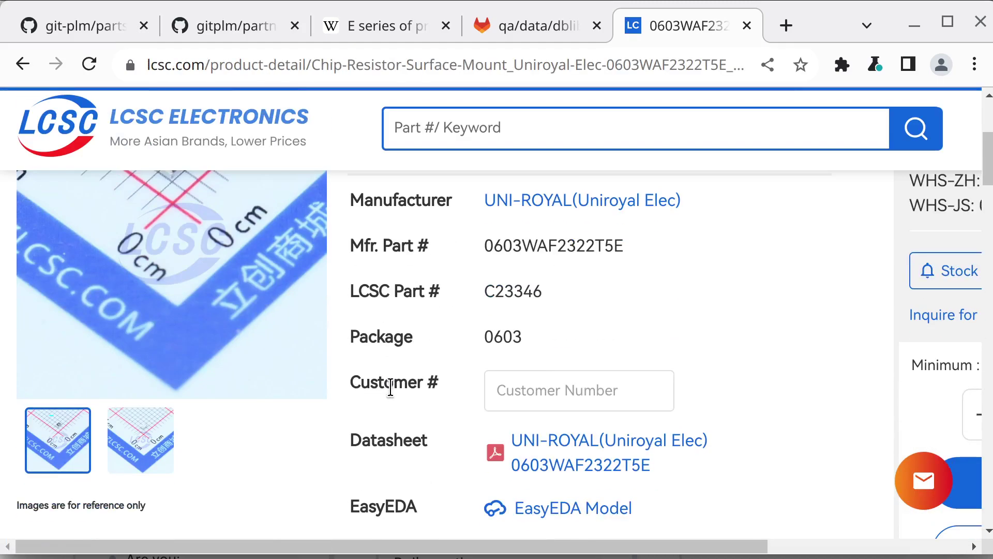
pyautogui.scroll(-5, 391, 388)
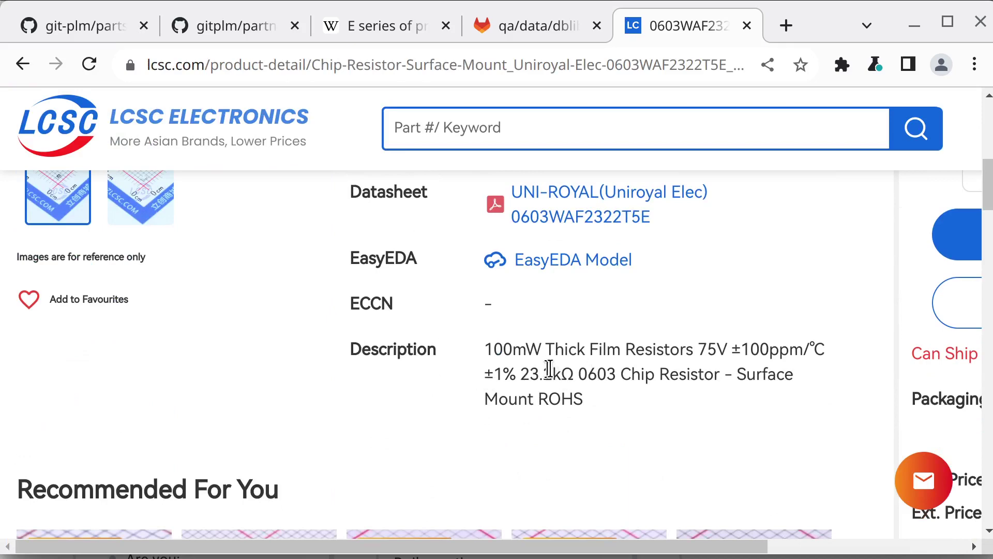
pyautogui.hotkey('alt', 'Tab')
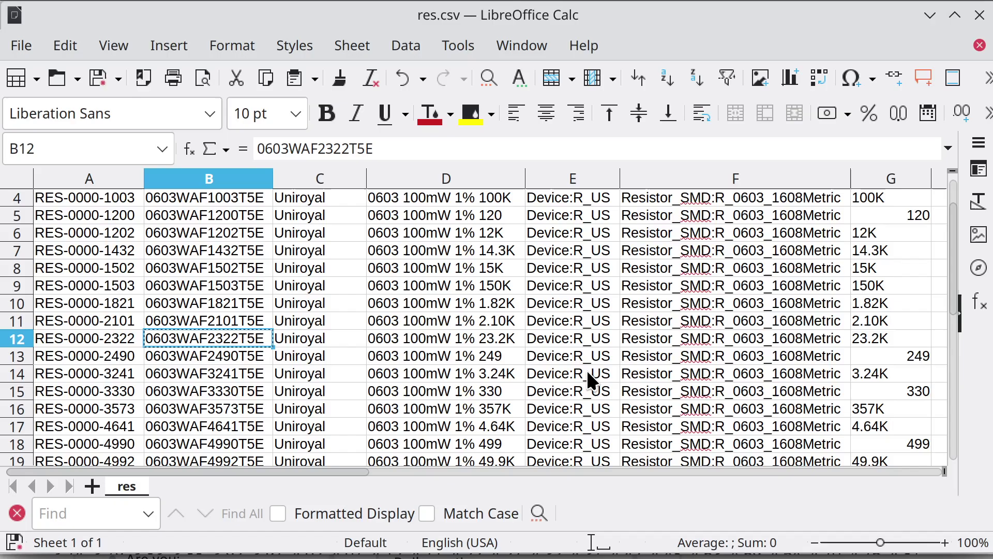
# - Save and close res.csv, then rerun parts_db_create in Konsole from command history
pyautogui.click(99, 78)
pyautogui.click(979, 17)
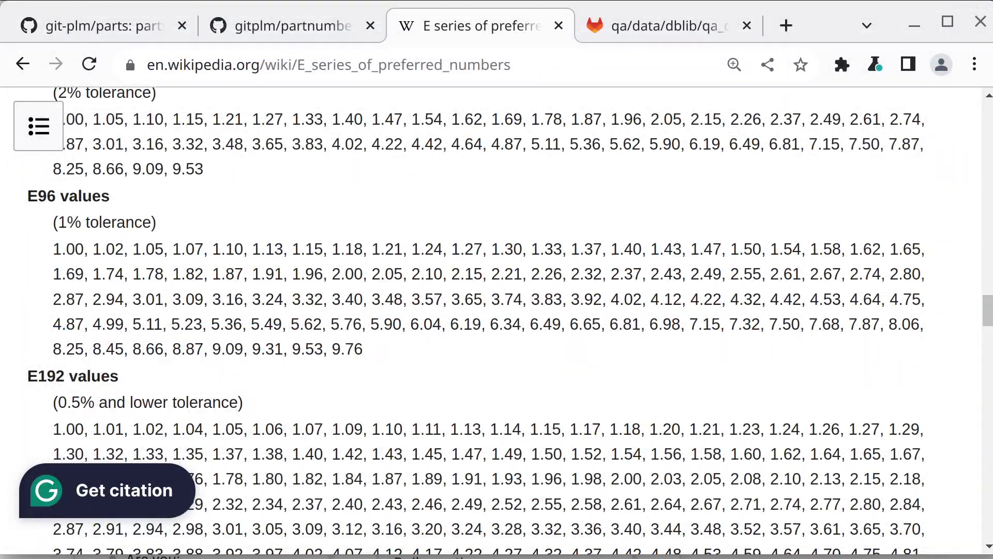
pyautogui.hotkey('alt', 'Tab')
pyautogui.press('Up')
pyautogui.press('Up')
pyautogui.press('Up')
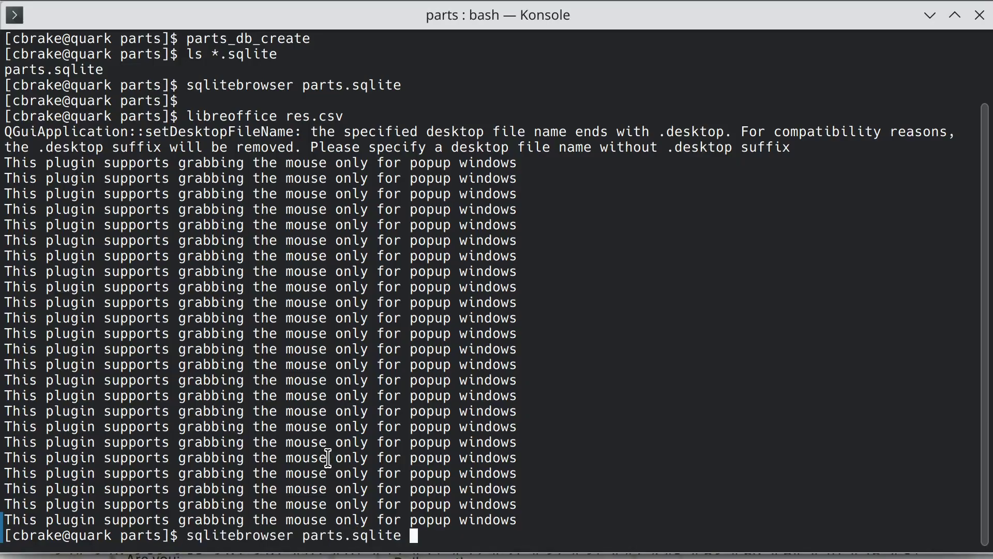
pyautogui.press('Up')
pyautogui.press('Return')
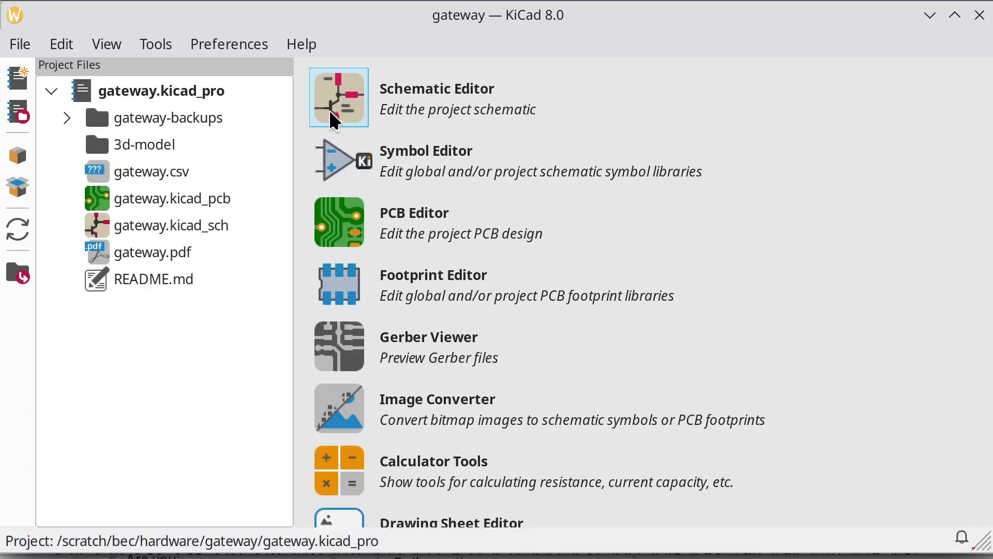
# - Search symbols for 23.2k and place RES-0000-2322 as R58 on the GPIO sheet
pyautogui.click(333, 104)
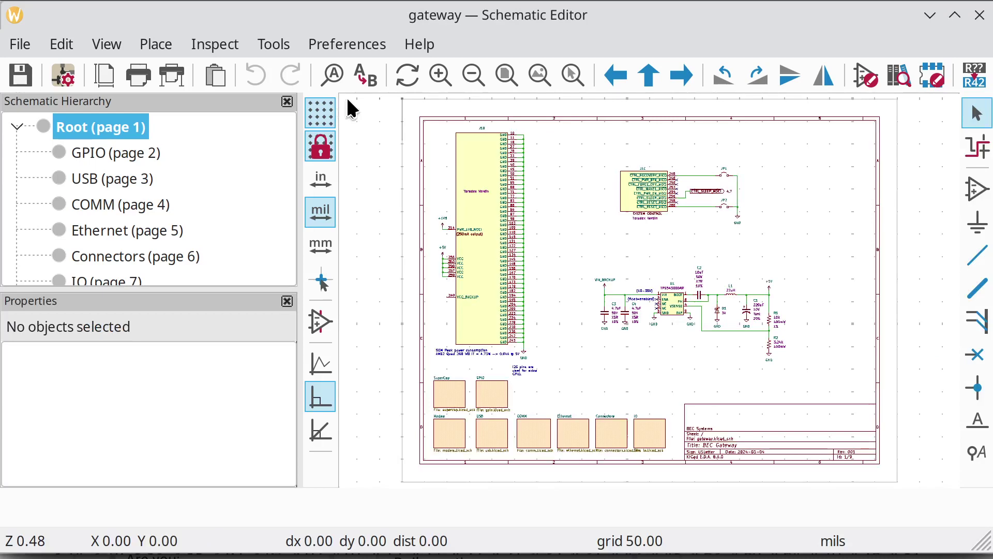
pyautogui.write('a')
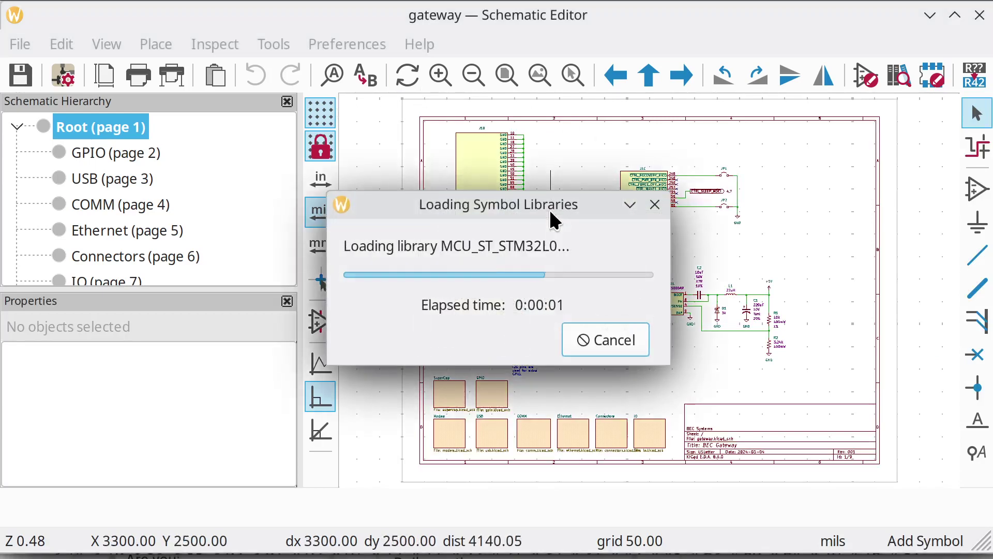
pyautogui.write('23.2k')
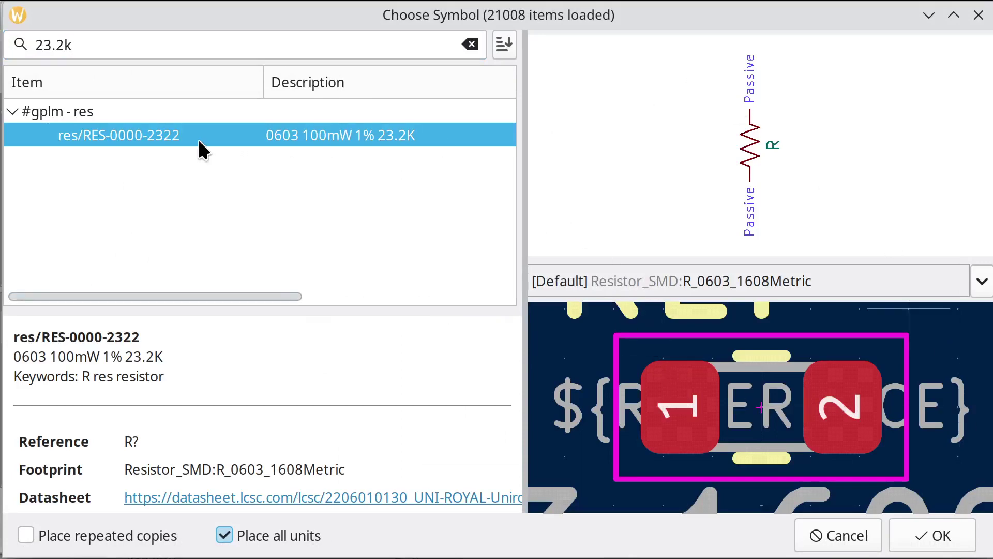
pyautogui.press('Escape')
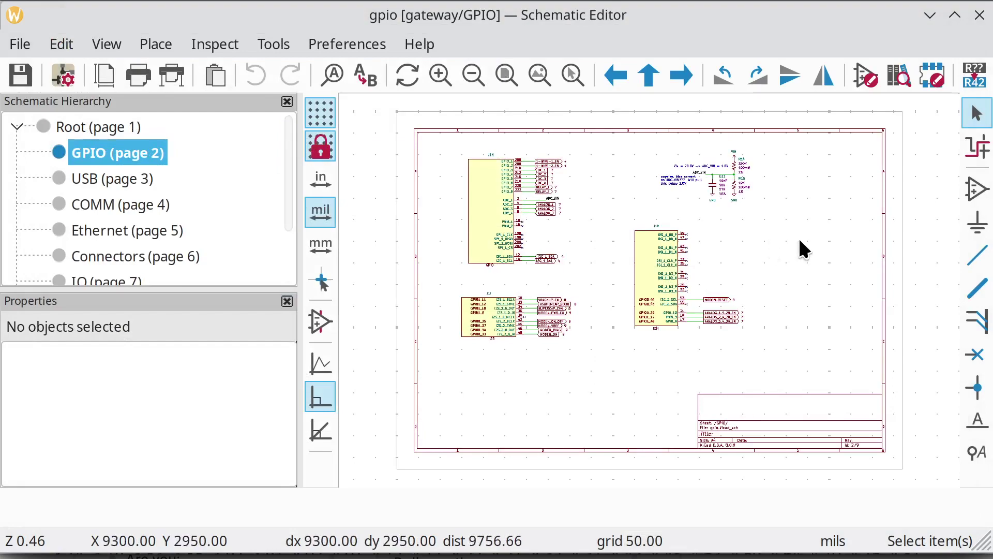
pyautogui.press('a')
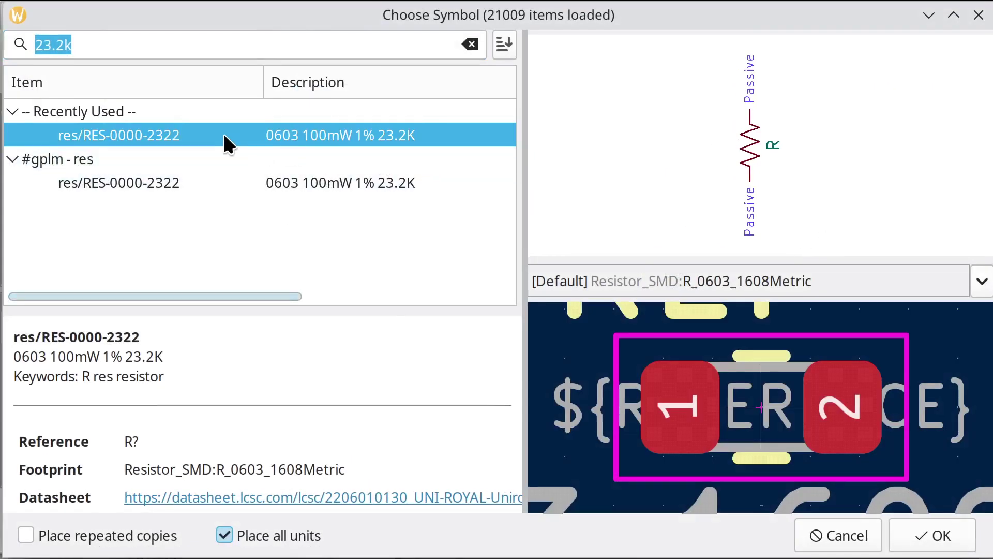
pyautogui.doubleClick(227, 144)
pyautogui.scroll(4, 793, 250)
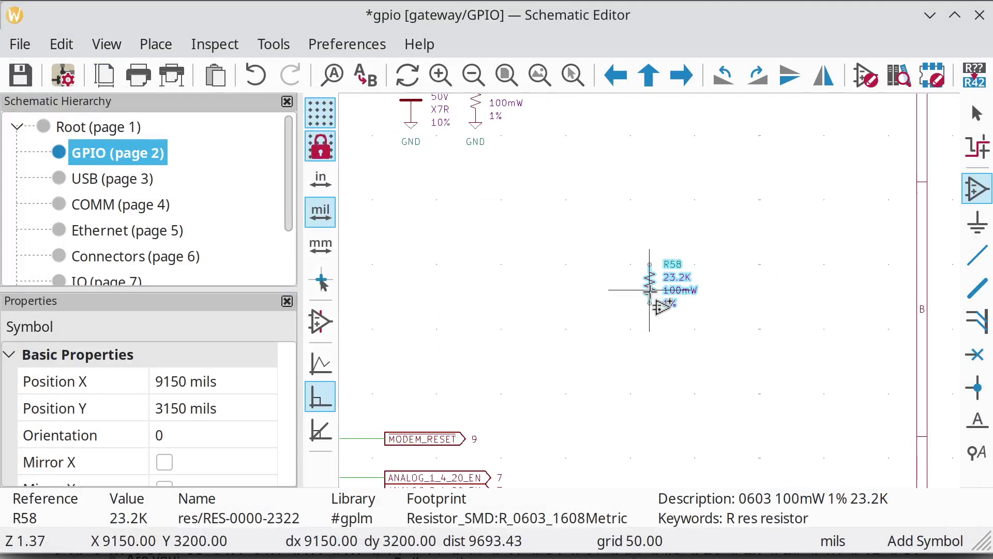
pyautogui.click(663, 290)
pyautogui.scroll(2, 672, 284)
pyautogui.press('Escape')
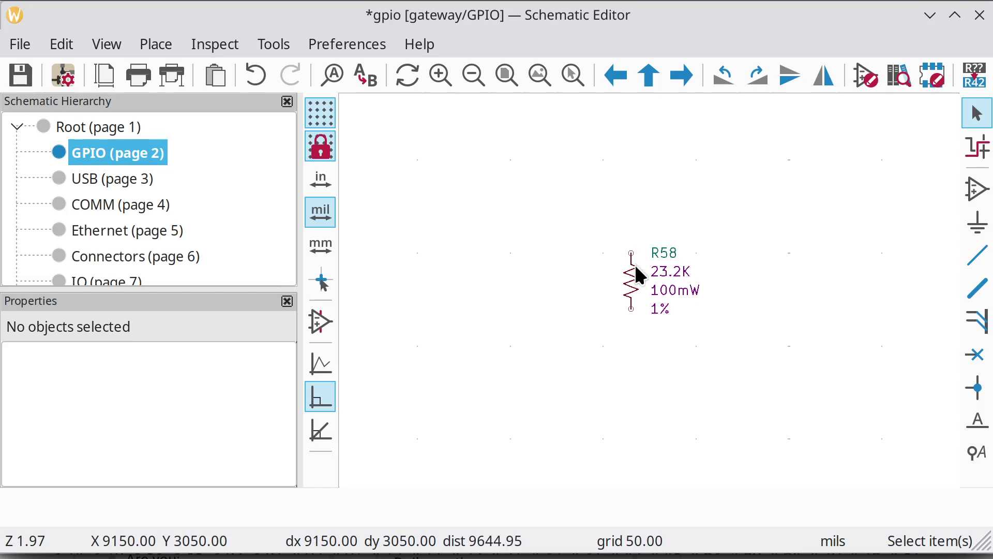
# - Remove resistor R58 from the GPIO schematic sheet, leaving that area empty
pyautogui.click(623, 277)
pyautogui.press('Delete')
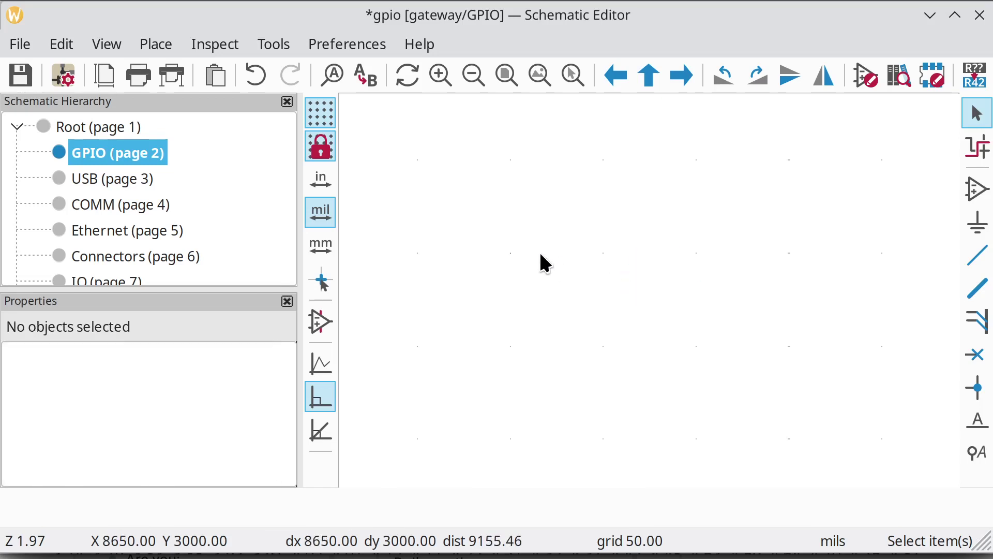